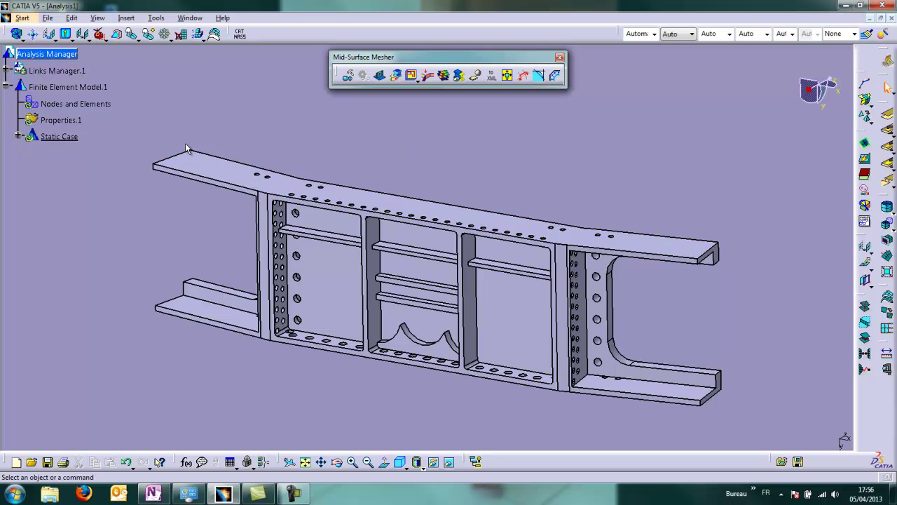
# Step: Create a medial surface from the top face of the upper flange with 0 mm extrapolation
pyautogui.click(397, 76)
pyautogui.click(240, 174)
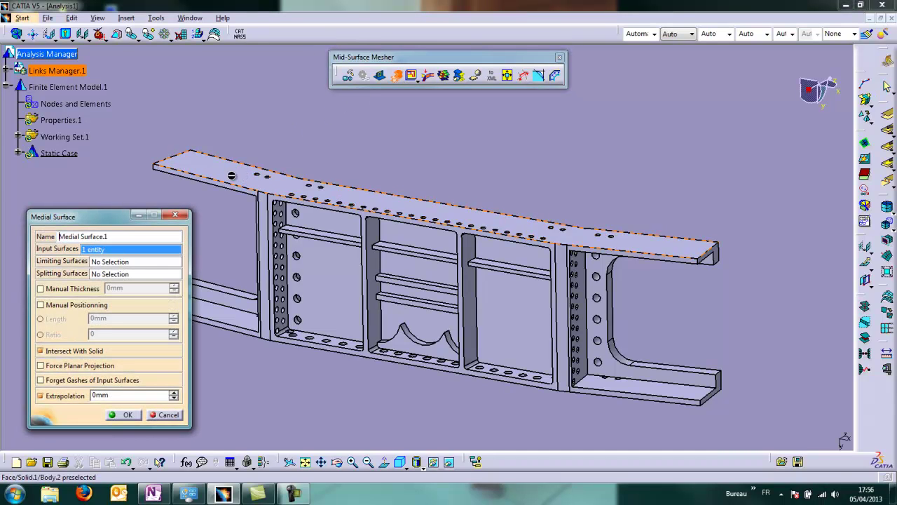
pyautogui.click(125, 415)
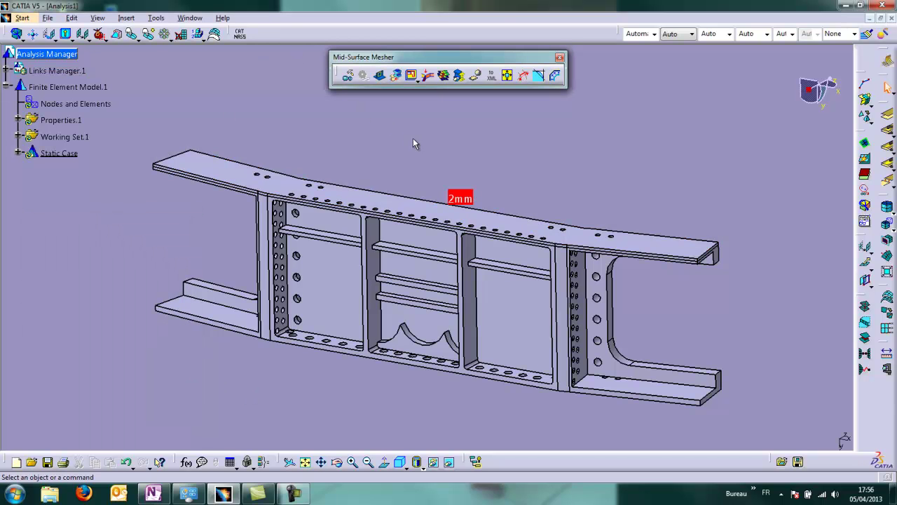
# Step: Hide the solid and examine the upper flange's medial surface and its associated 2D property in the tree
pyautogui.click(459, 78)
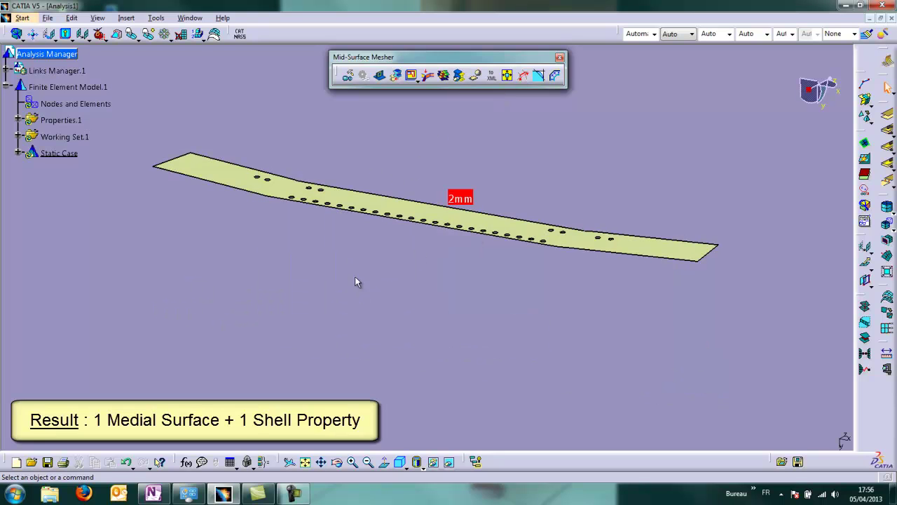
pyautogui.click(19, 137)
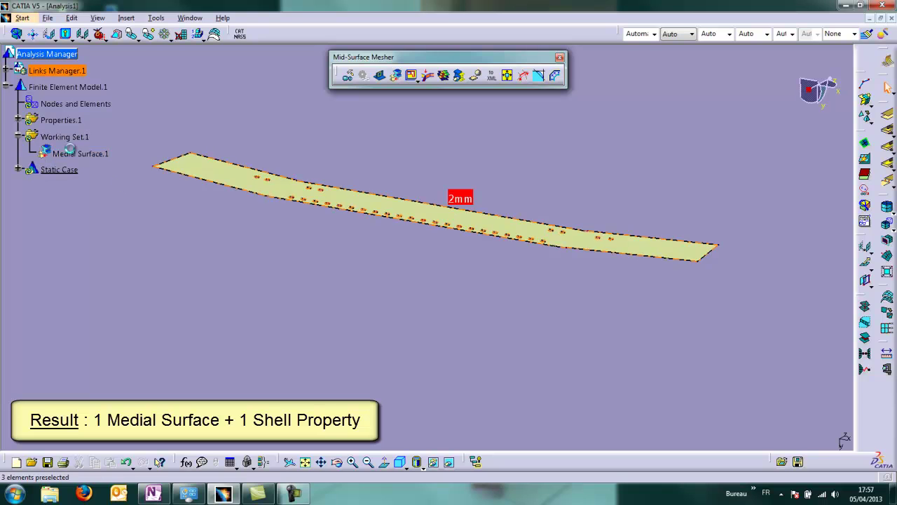
pyautogui.click(80, 153)
pyautogui.click(470, 197)
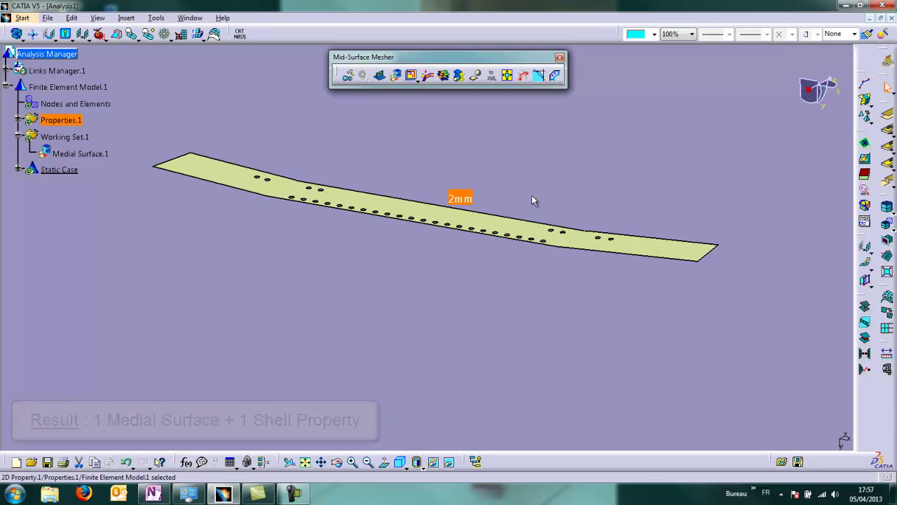
pyautogui.click(19, 119)
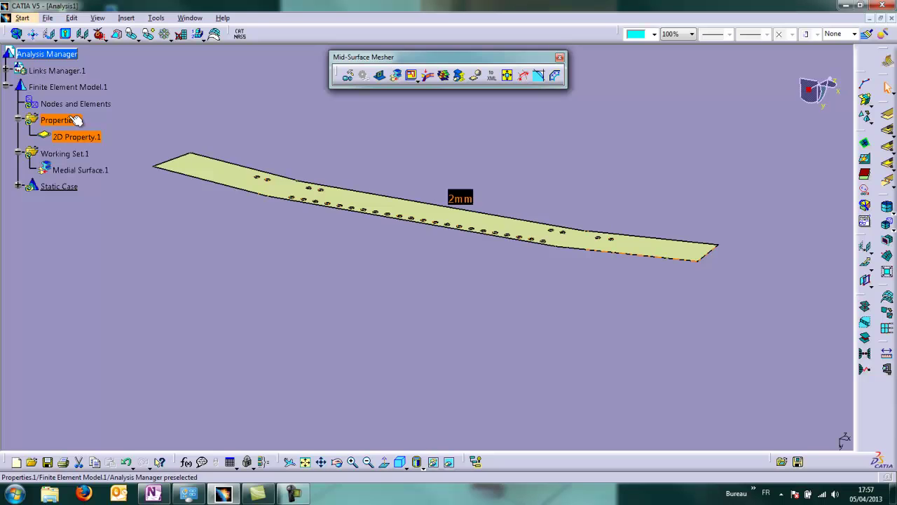
pyautogui.click(92, 139)
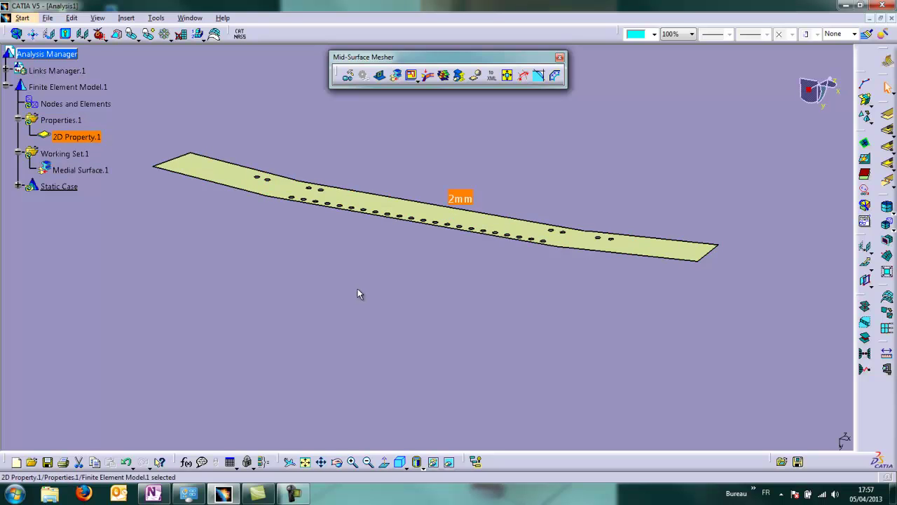
pyautogui.click(364, 279)
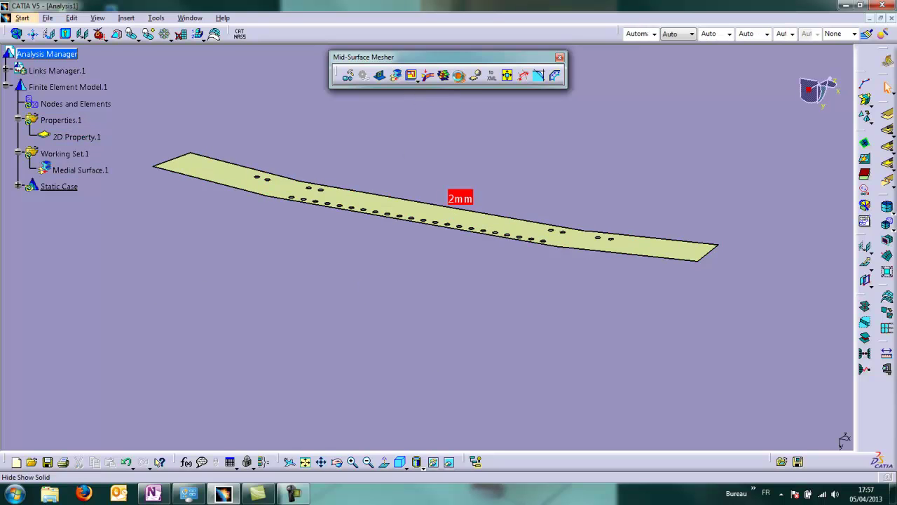
# Step: Show the solid again and create a medial surface from the outer face of the lower flange
pyautogui.click(458, 75)
pyautogui.click(395, 75)
pyautogui.moveTo(370, 368); pyautogui.dragTo(361, 312, button='middle')
pyautogui.click(368, 340)
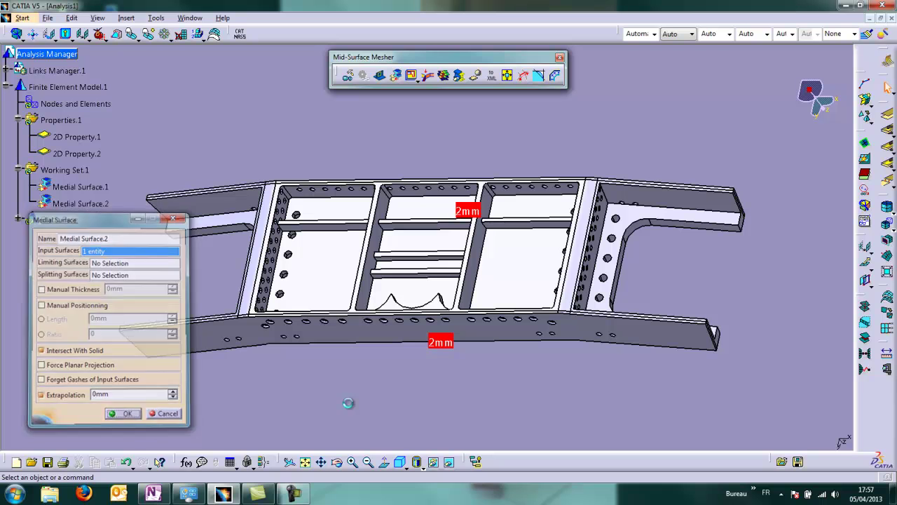
pyautogui.click(460, 75)
# Step: Create a medial surface with 0 mm extrapolation from the vertical stiffener face beside the C-shaped end web
pyautogui.moveTo(505, 252); pyautogui.dragTo(314, 306, button='middle')
pyautogui.moveTo(346, 338); pyautogui.dragTo(413, 340, button='middle')
pyautogui.moveTo(582, 345); pyautogui.dragTo(265, 275, button='middle')
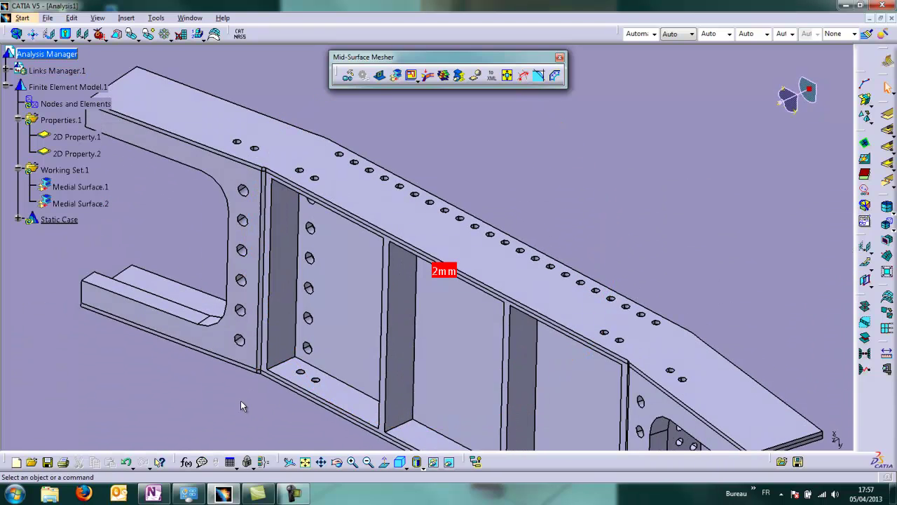
pyautogui.moveTo(244, 399); pyautogui.dragTo(329, 395, button='middle')
pyautogui.click(397, 75)
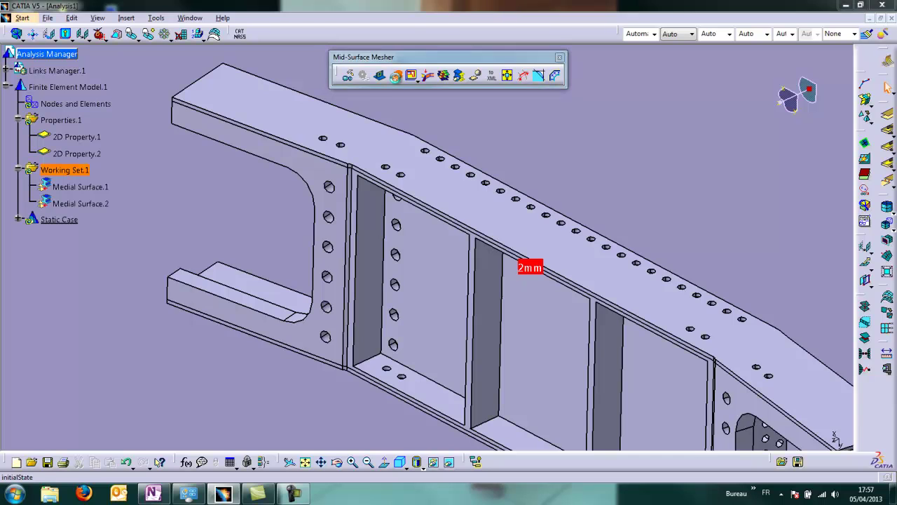
pyautogui.click(372, 227)
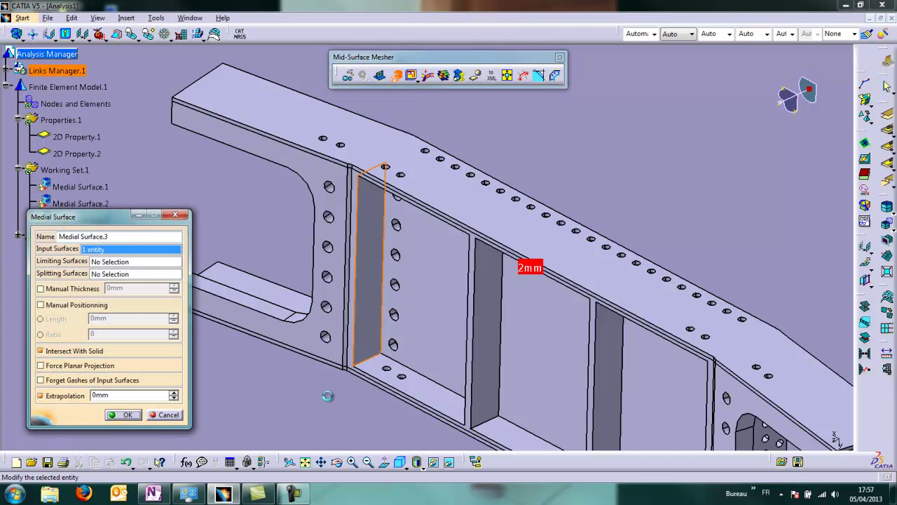
# Step: With the solid hidden, set the vertical stiffener medial surface's extrapolation to 10 mm
pyautogui.click(463, 75)
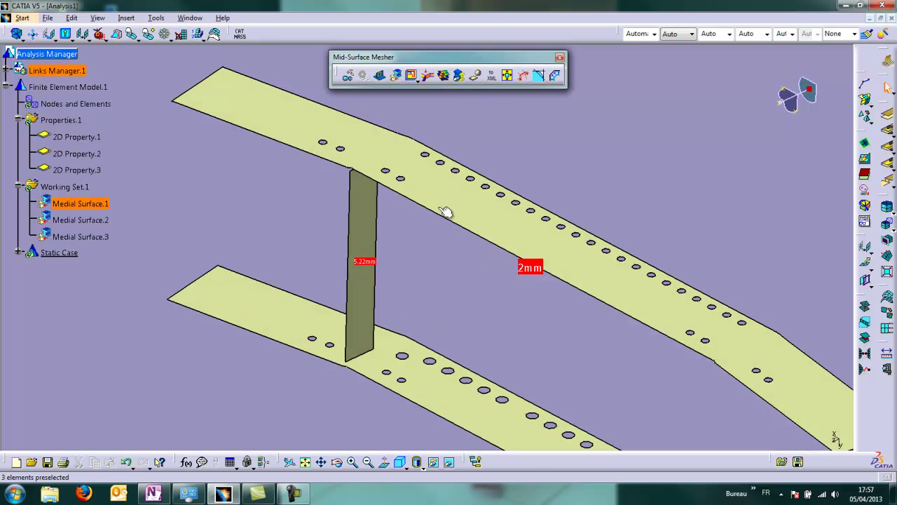
pyautogui.moveTo(363, 398); pyautogui.dragTo(401, 341, button='middle')
pyautogui.middleClick(346, 202)
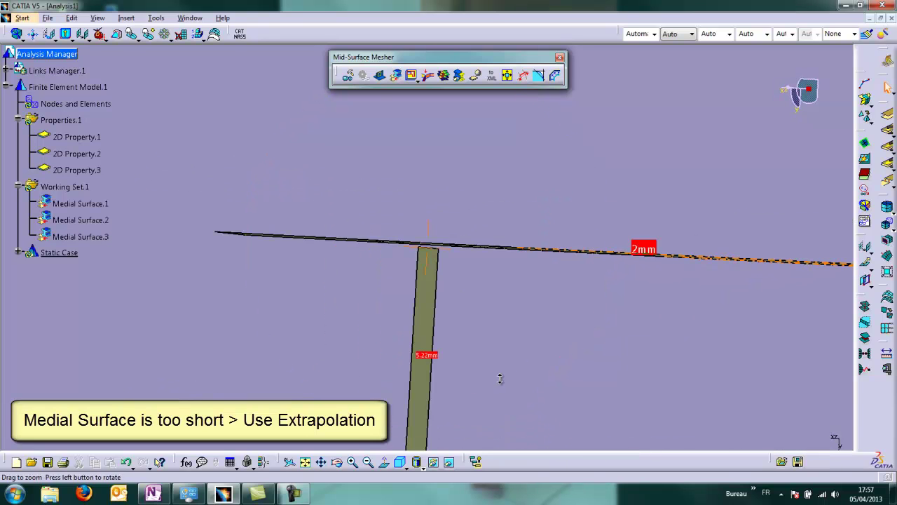
pyautogui.moveTo(492, 360); pyautogui.dragTo(467, 269, button='middle')
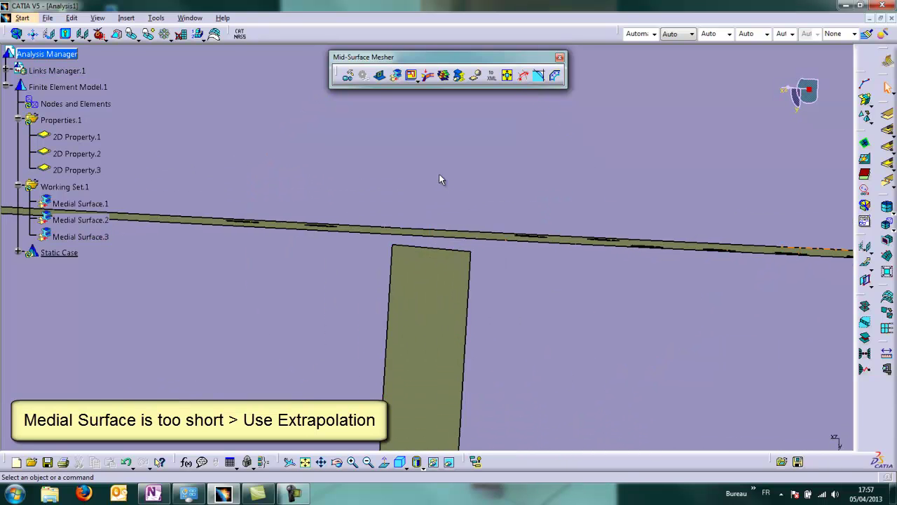
pyautogui.doubleClick(81, 237)
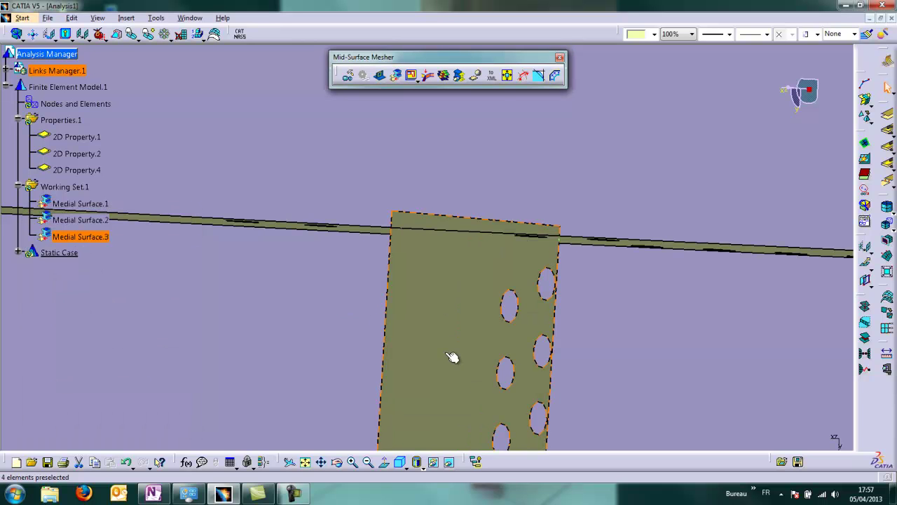
pyautogui.moveTo(487, 289); pyautogui.dragTo(488, 152, button='middle')
pyautogui.moveTo(486, 191); pyautogui.dragTo(478, 245, button='middle')
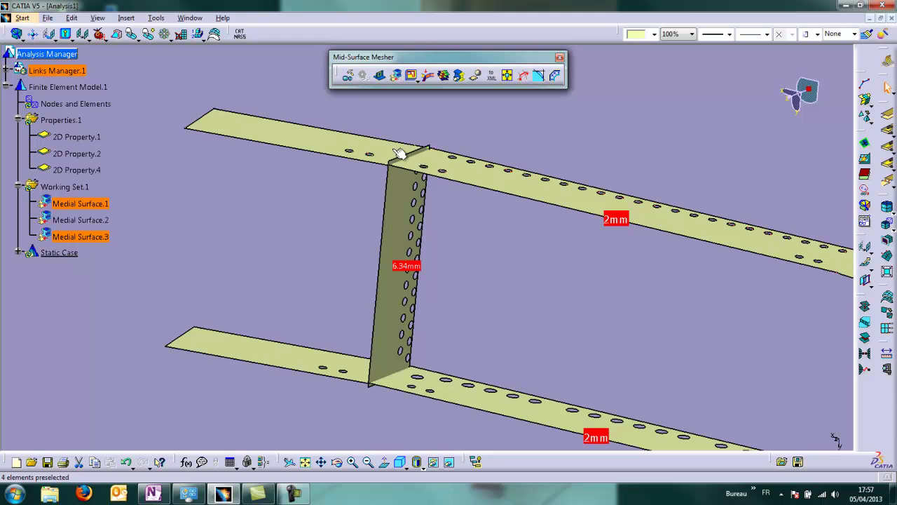
# Step: Show the solid and create a medial plane in the upper flange and another in the lower flange
pyautogui.click(460, 77)
pyautogui.moveTo(536, 248); pyautogui.dragTo(446, 239, button='middle')
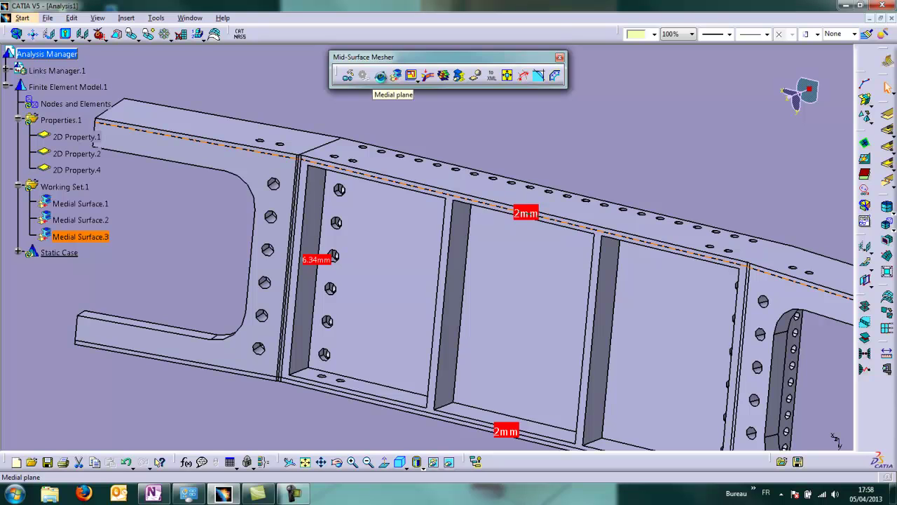
pyautogui.click(381, 76)
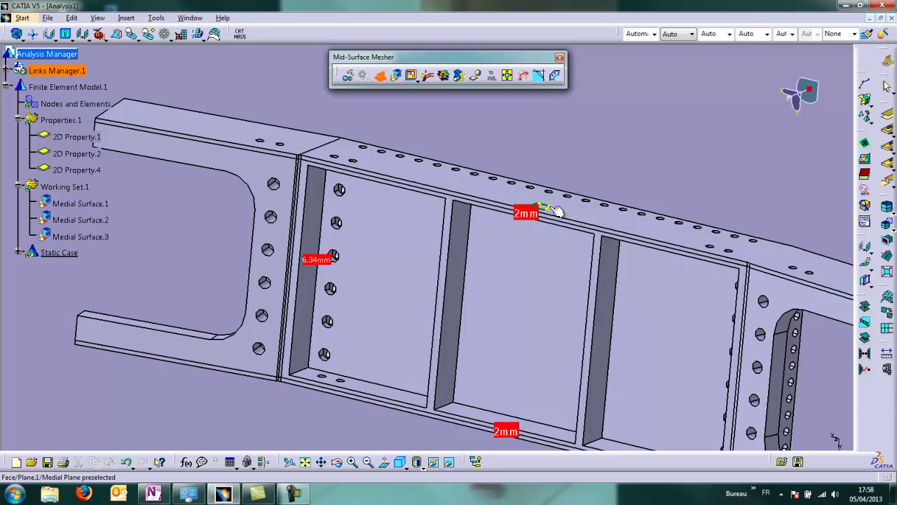
pyautogui.moveTo(525, 327); pyautogui.dragTo(535, 206, button='middle')
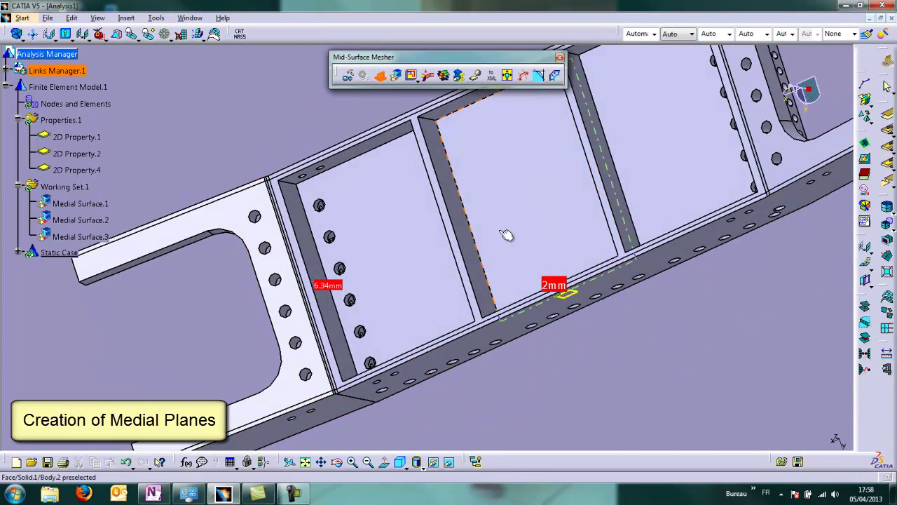
pyautogui.click(381, 76)
pyautogui.moveTo(528, 207); pyautogui.dragTo(519, 327, button='middle')
# Step: Cut the vertical stiffener's medial surface using the upper and lower flange medial planes as limiting surfaces
pyautogui.click(460, 76)
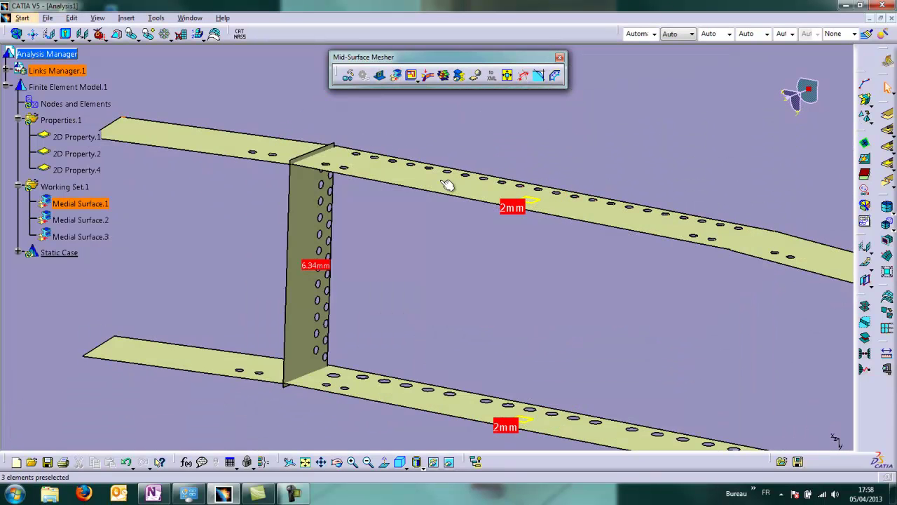
pyautogui.doubleClick(94, 237)
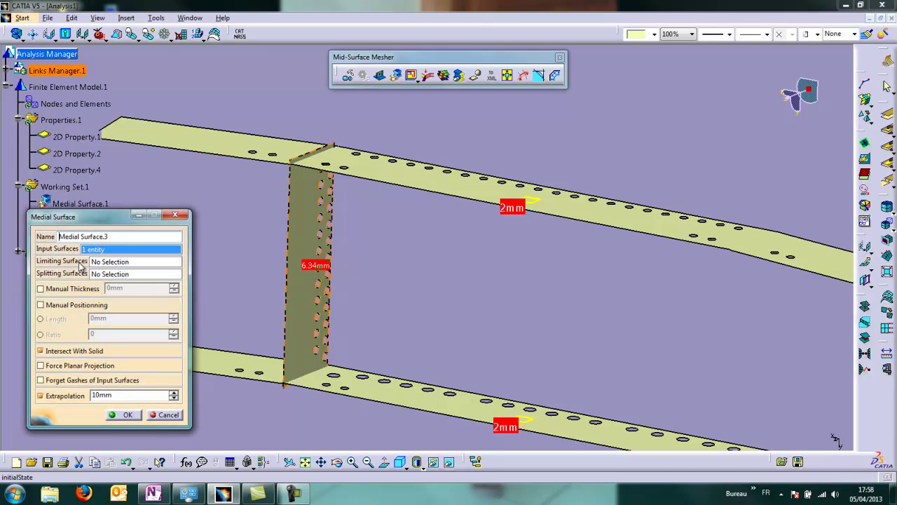
pyautogui.click(146, 265)
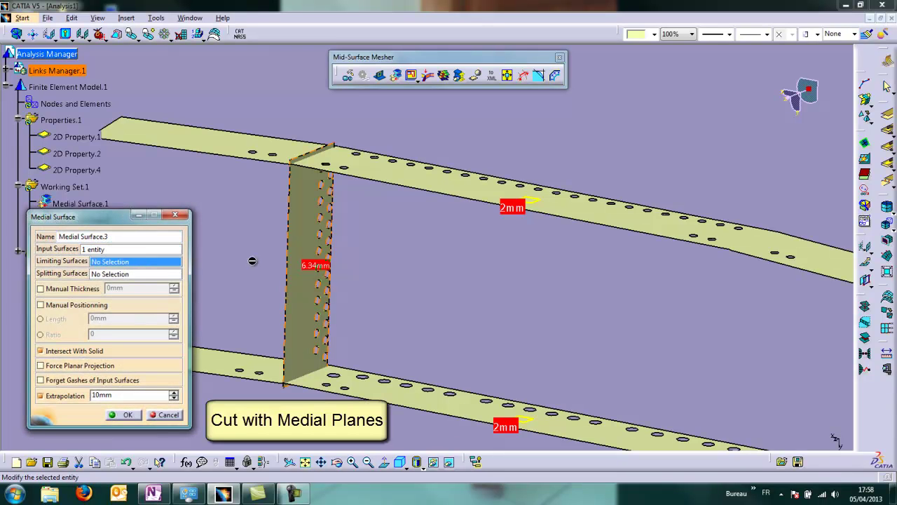
pyautogui.click(534, 203)
pyautogui.click(534, 420)
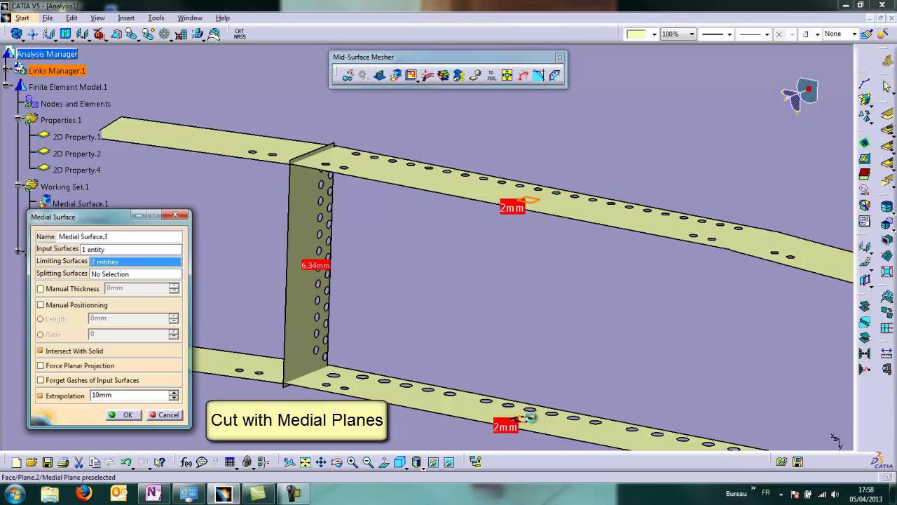
pyautogui.click(128, 415)
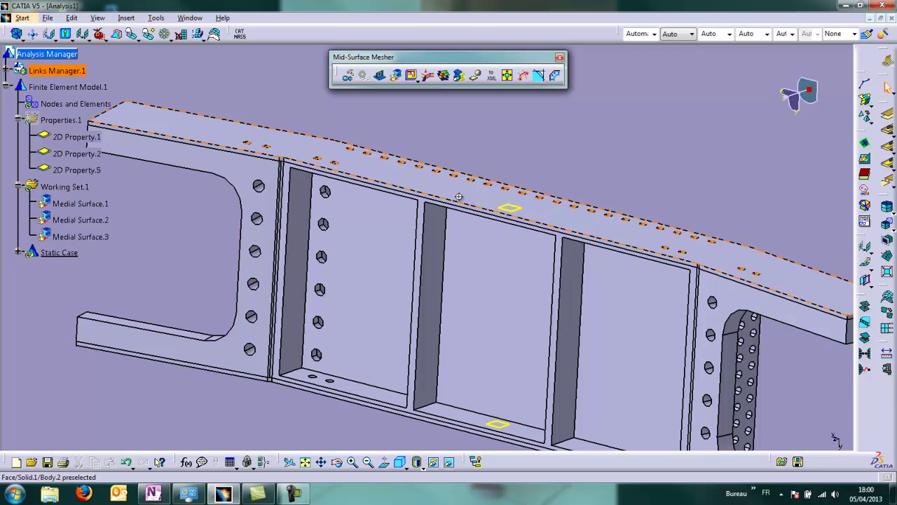
# Step: Create a medial surface from the C-shaped end web face with 10 mm extrapolation, and hide the solid
pyautogui.scroll(2, 467, 202)
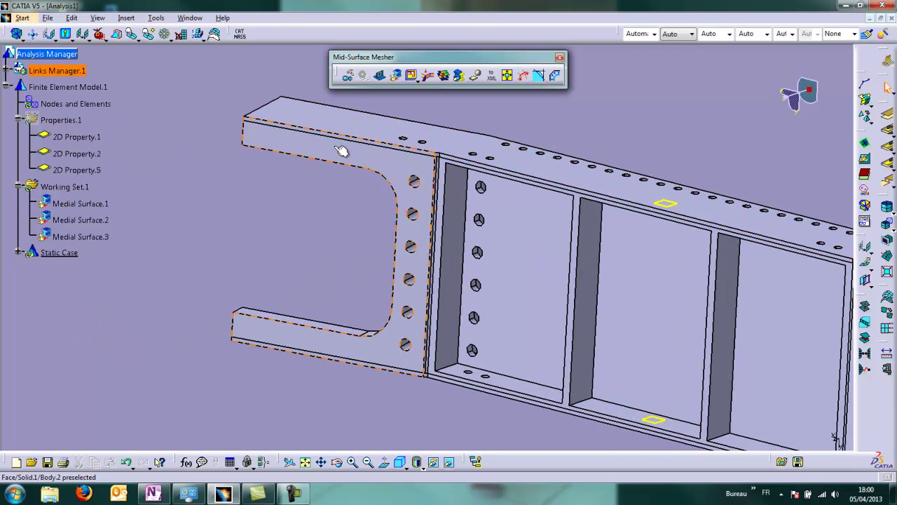
pyautogui.click(397, 79)
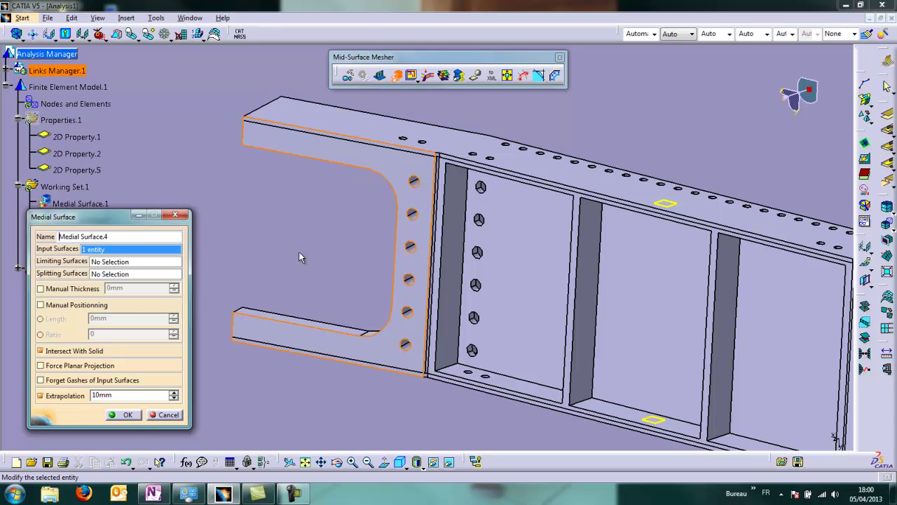
pyautogui.click(126, 414)
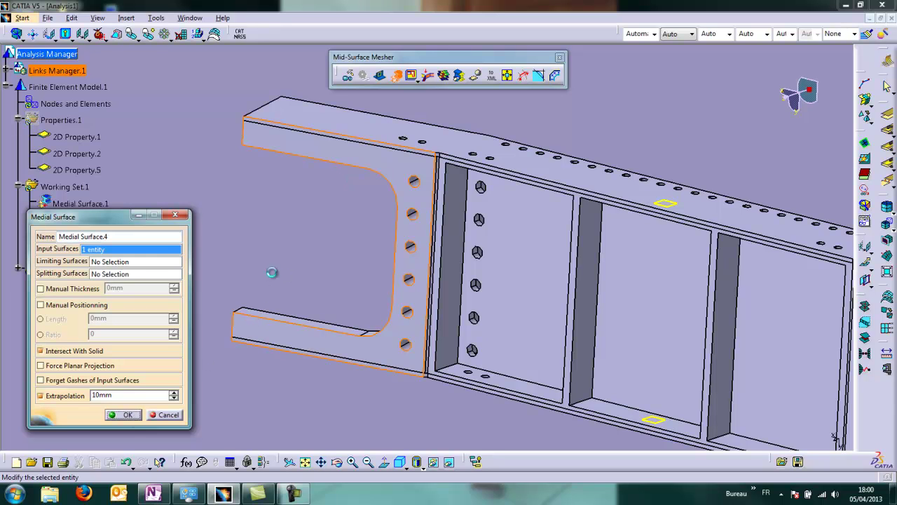
pyautogui.click(460, 76)
# Step: Add the upper and lower flange medial planes as limiting surfaces of the C-shaped end web's medial surface
pyautogui.moveTo(373, 269); pyautogui.dragTo(308, 271, button='middle')
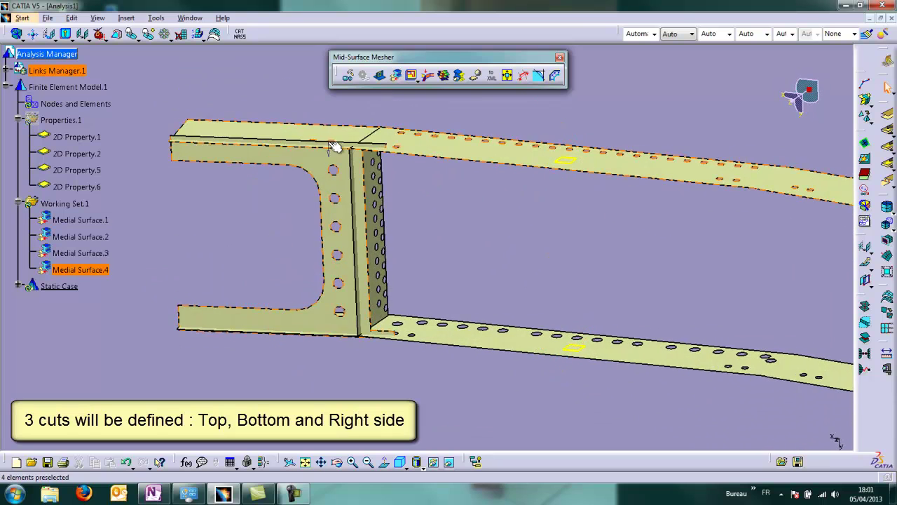
pyautogui.moveTo(306, 354); pyautogui.dragTo(362, 274, button='middle')
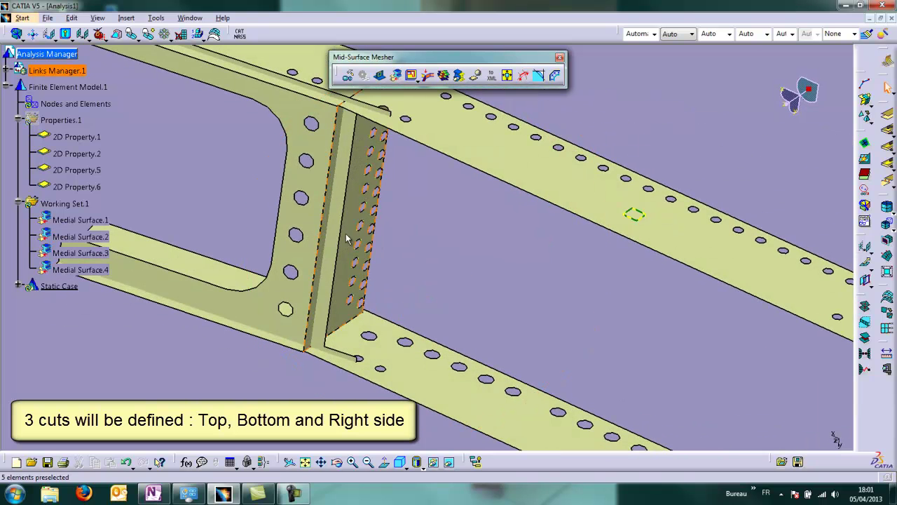
pyautogui.moveTo(476, 255); pyautogui.dragTo(494, 265, button='middle')
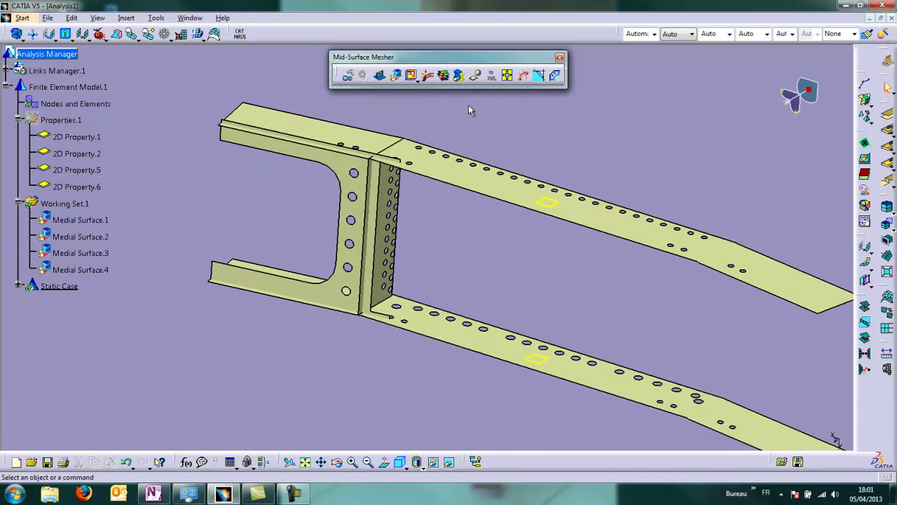
pyautogui.click(459, 77)
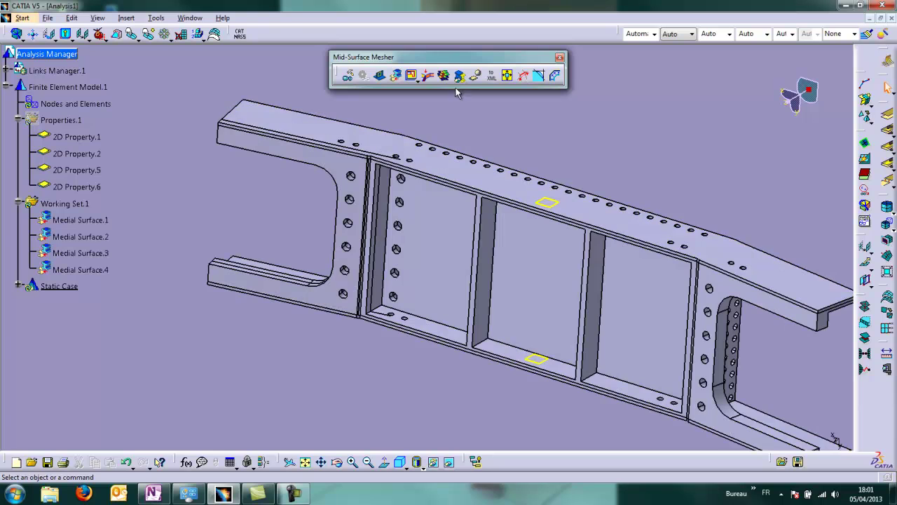
pyautogui.doubleClick(95, 275)
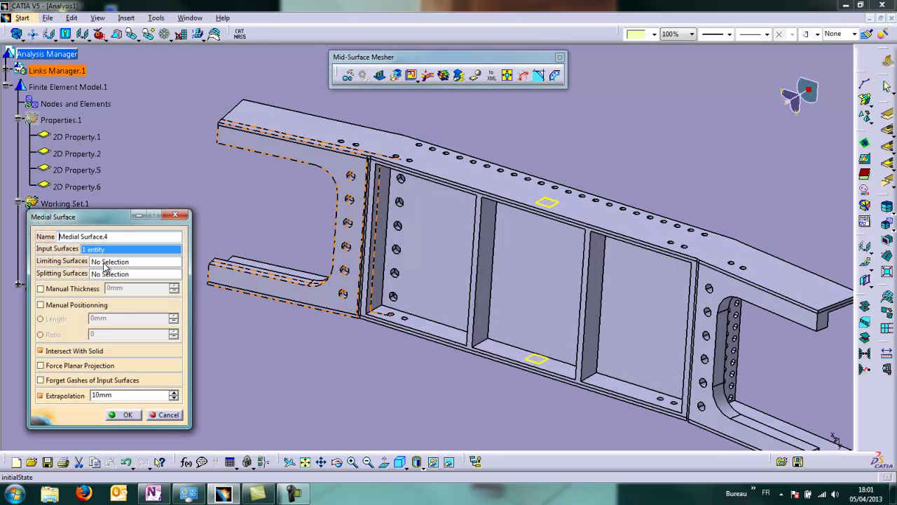
pyautogui.click(106, 263)
pyautogui.click(546, 203)
pyautogui.click(537, 359)
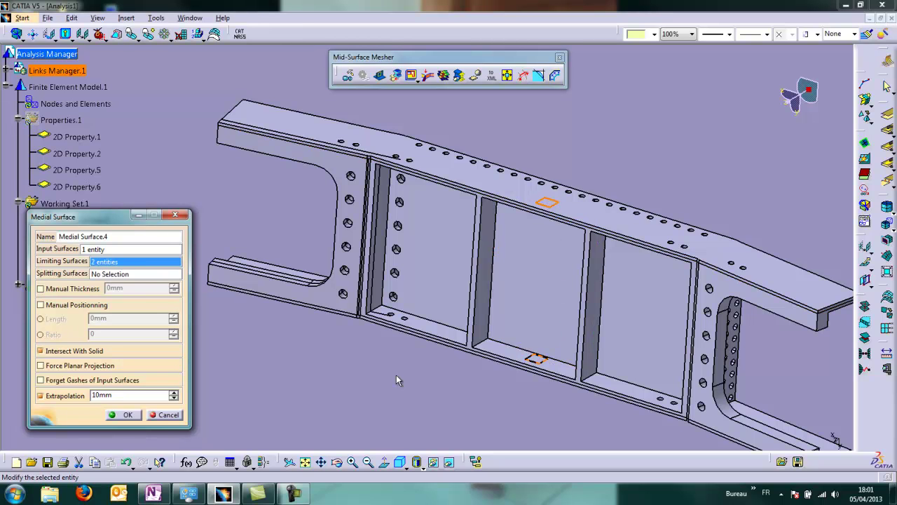
# Step: Create a medial plane in the end vertical stiffener as the third limiting surface of the C-shaped web's medial surface, and hide the solid
pyautogui.rightClick(131, 270)
pyautogui.click(203, 279)
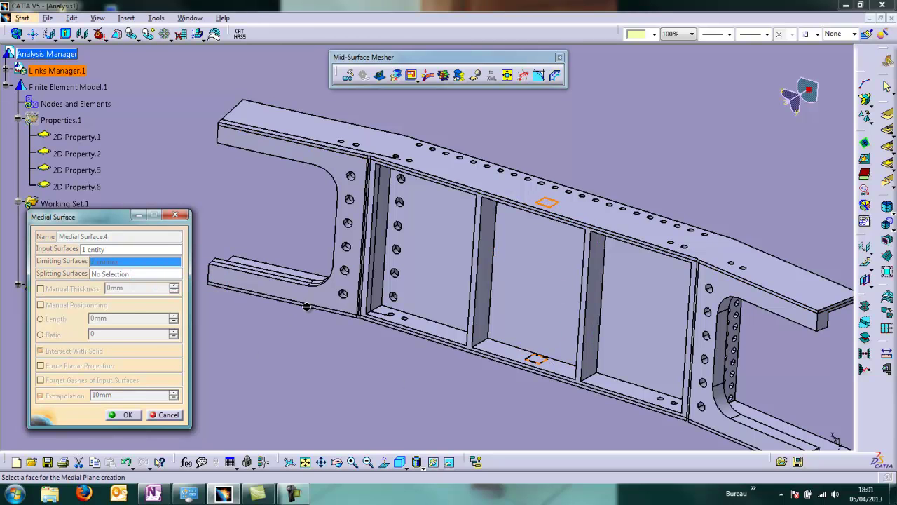
pyautogui.click(382, 231)
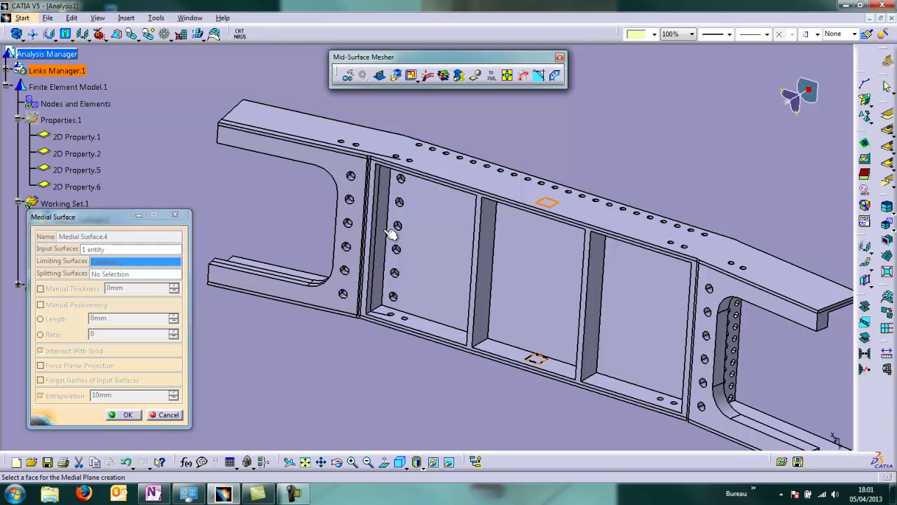
pyautogui.click(126, 415)
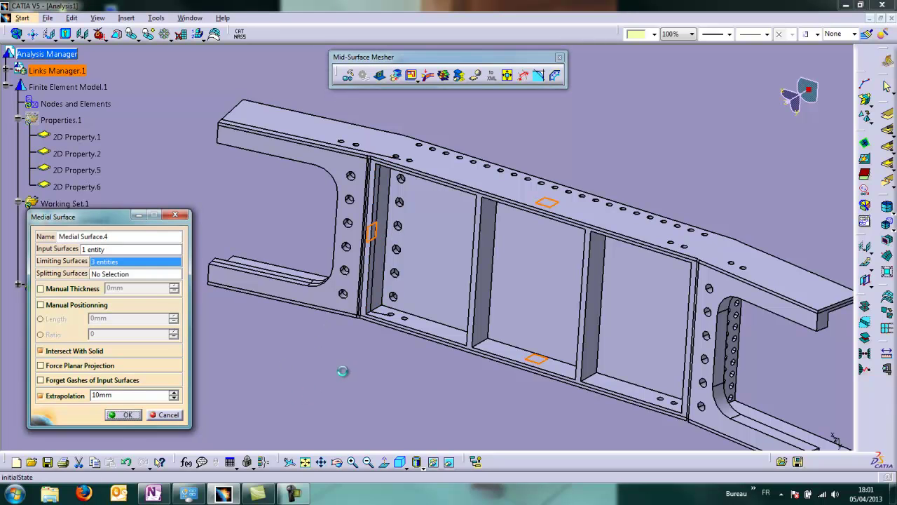
pyautogui.click(463, 79)
pyautogui.moveTo(389, 401); pyautogui.dragTo(589, 244, button='middle')
# Step: Show the solid and create a medial plane in the vertical stiffener at the opposite end of the part
pyautogui.click(459, 75)
pyautogui.moveTo(699, 271); pyautogui.dragTo(565, 303, button='middle')
pyautogui.click(380, 75)
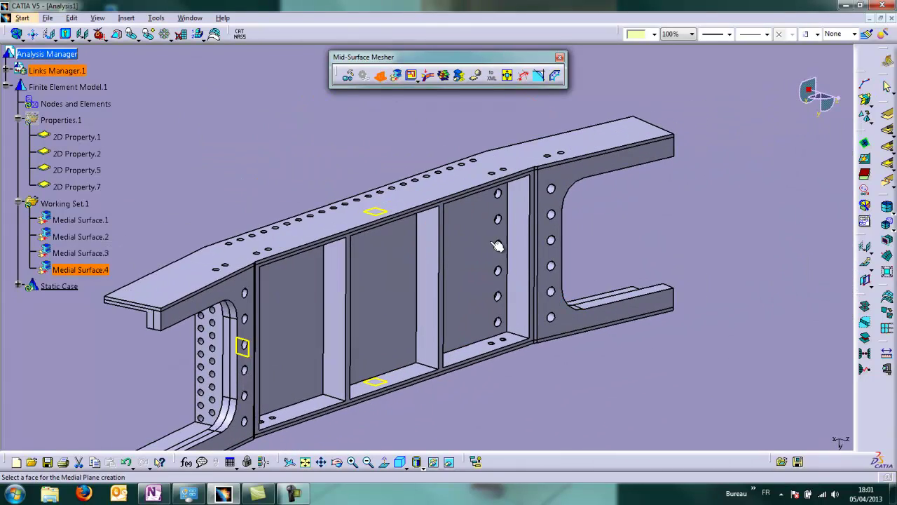
pyautogui.click(527, 272)
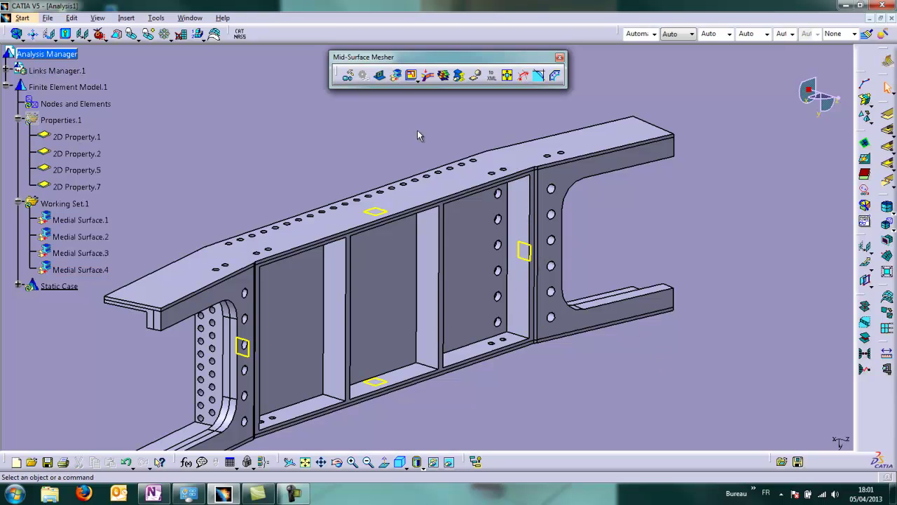
# Step: Create a medial surface from the opposite end stiffener, limited by the upper and lower flange medial planes
pyautogui.click(395, 75)
pyautogui.click(521, 316)
pyautogui.click(114, 262)
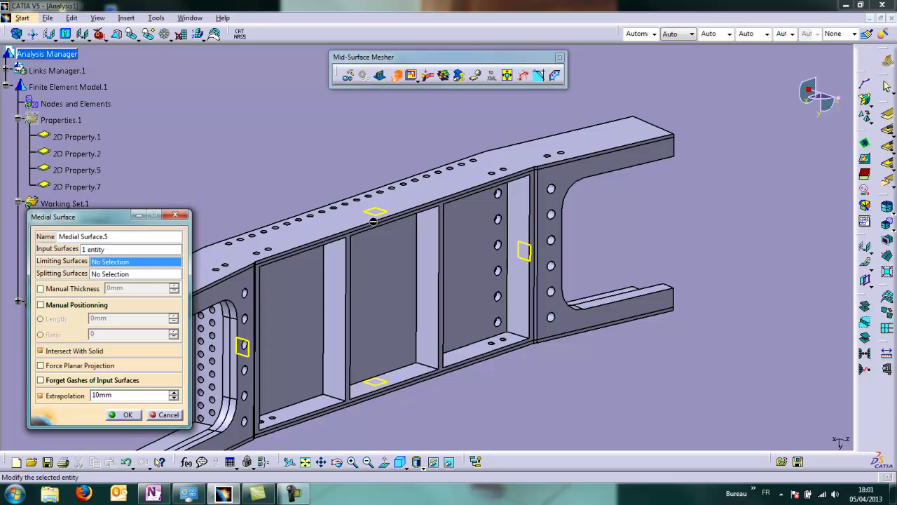
pyautogui.click(377, 211)
pyautogui.click(375, 382)
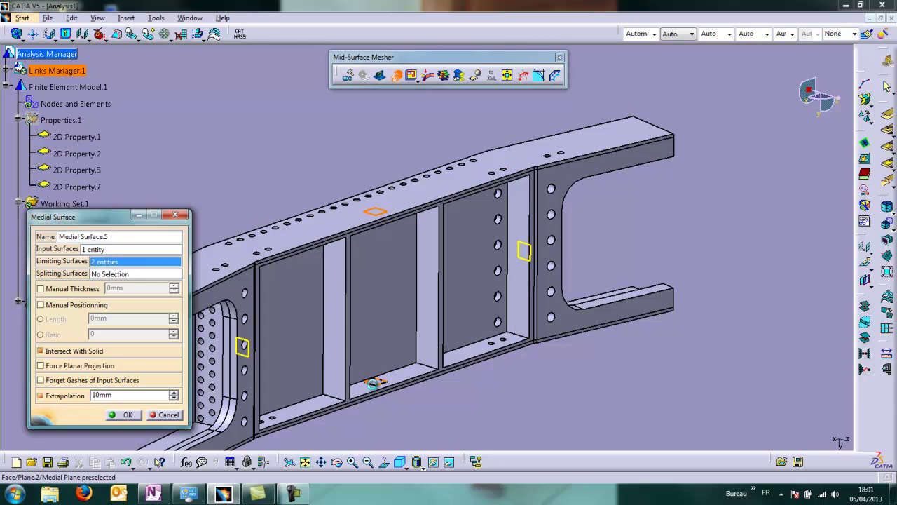
pyautogui.click(139, 415)
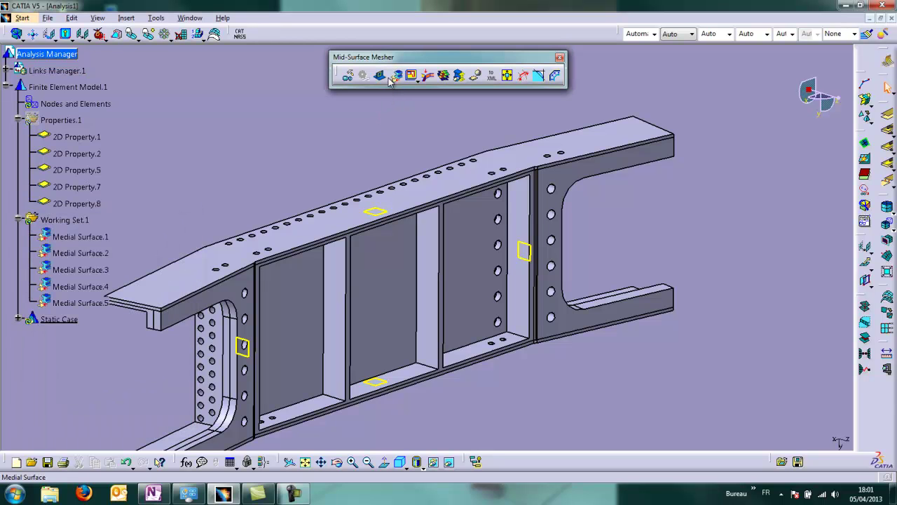
# Step: Create the opposite C-shaped end web's medial surface, limited by both flange planes and the adjacent stiffener plane, and hide the solid
pyautogui.click(397, 75)
pyautogui.click(559, 195)
pyautogui.click(146, 264)
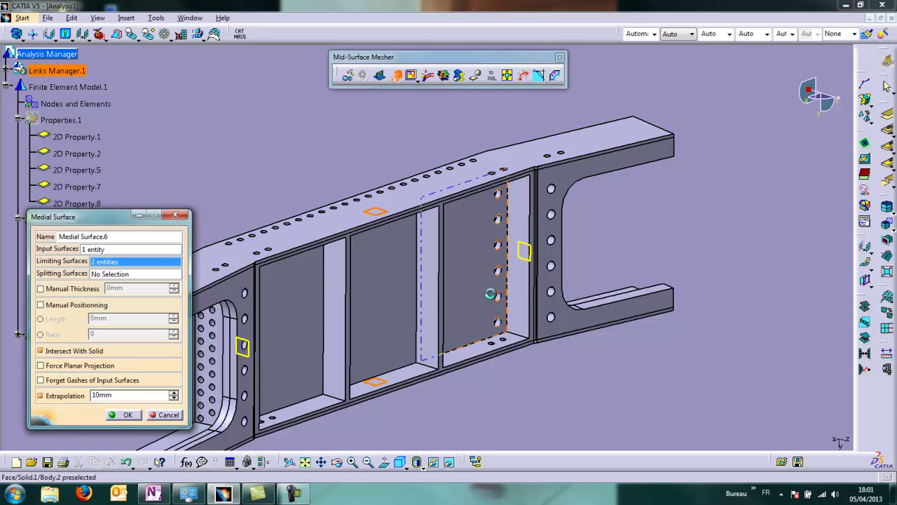
pyautogui.click(509, 285)
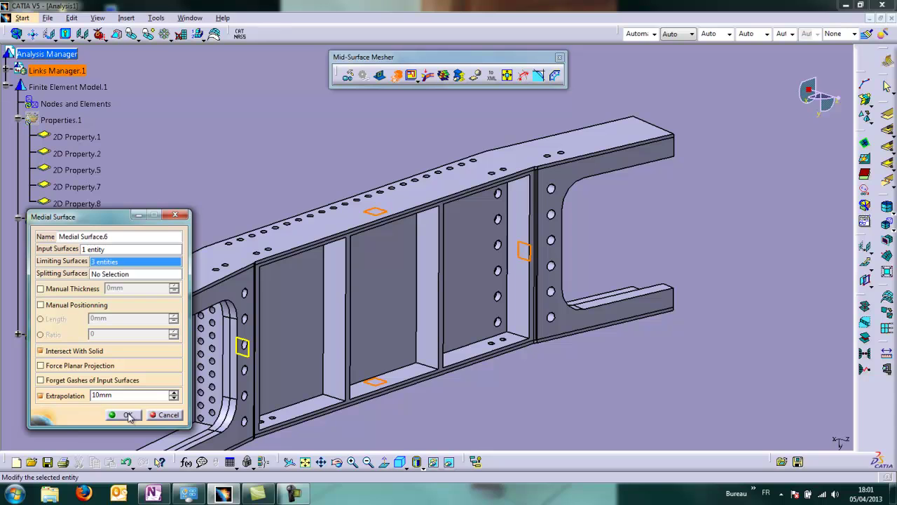
pyautogui.click(460, 75)
pyautogui.moveTo(533, 246); pyautogui.dragTo(393, 259, button='middle')
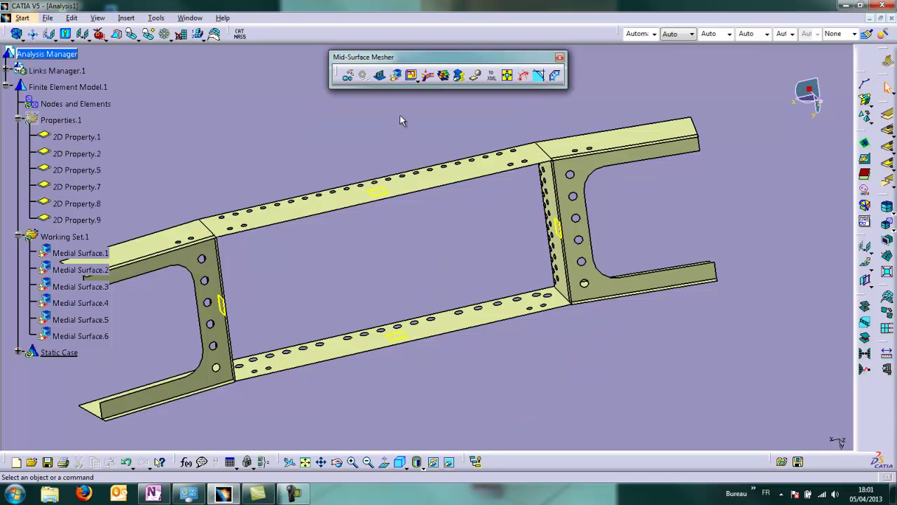
pyautogui.moveTo(369, 157); pyautogui.dragTo(391, 164, button='middle')
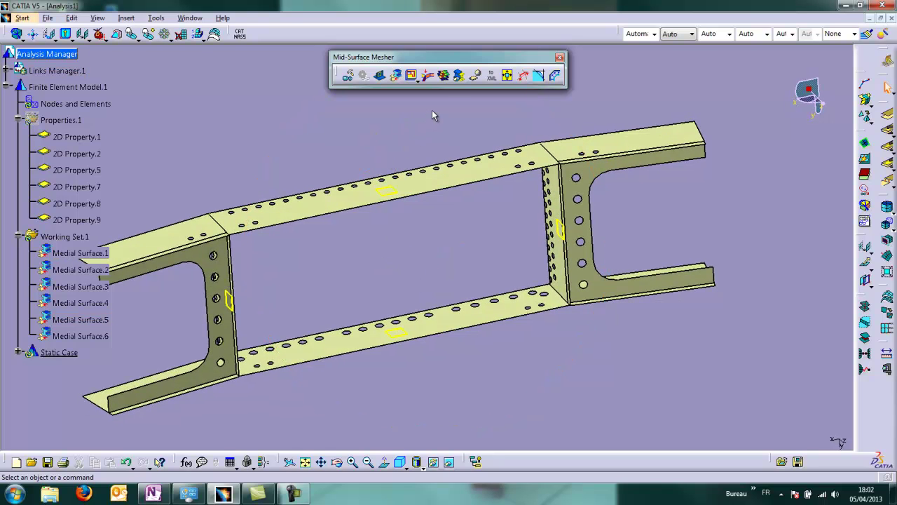
# Step: Show the solid, create a medial surface from the central web panel with 50 mm extrapolation, and hide the solid again
pyautogui.click(460, 76)
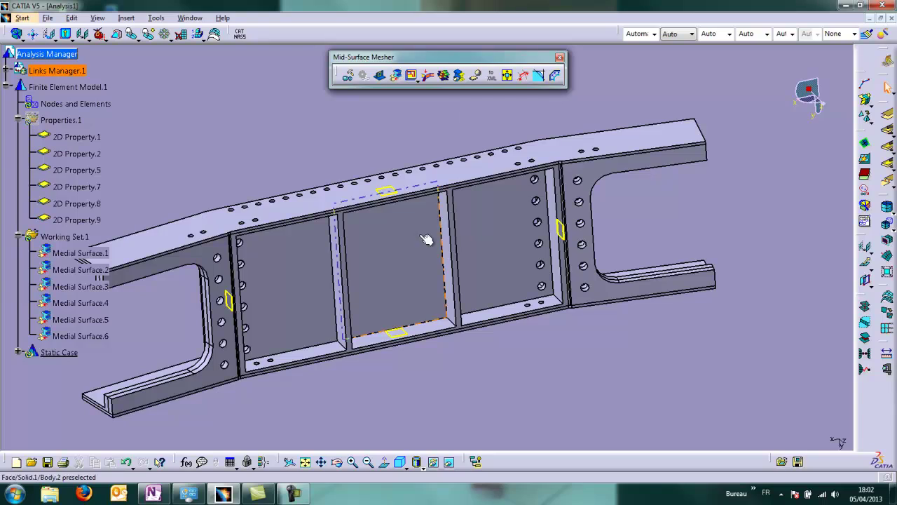
pyautogui.moveTo(436, 385); pyautogui.dragTo(437, 354, button='middle')
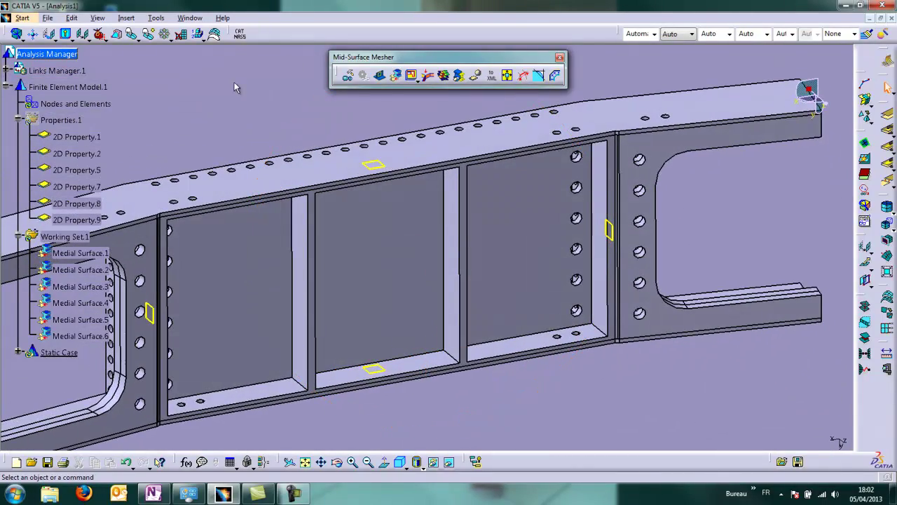
pyautogui.click(396, 76)
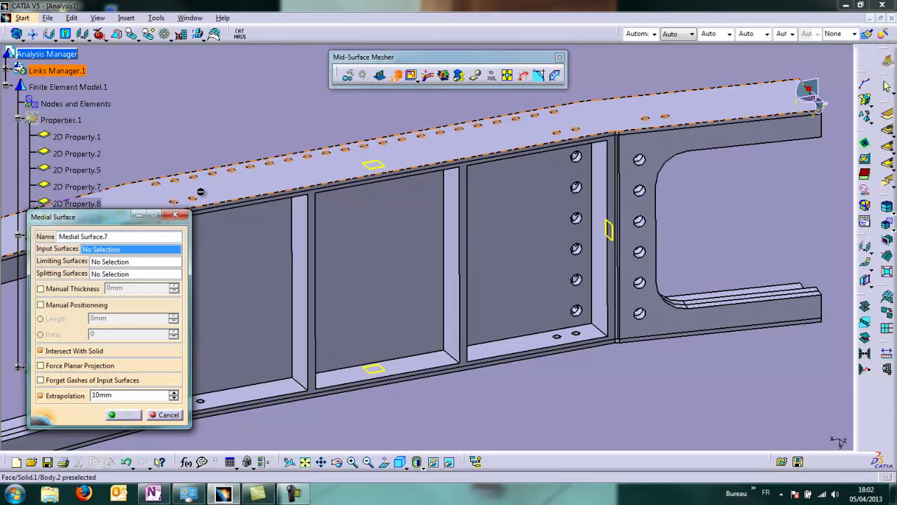
pyautogui.click(359, 270)
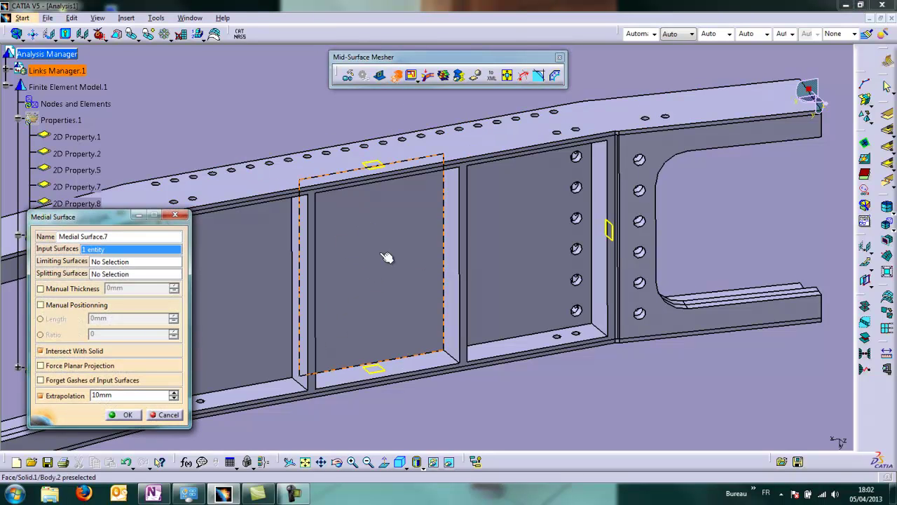
pyautogui.click(138, 395)
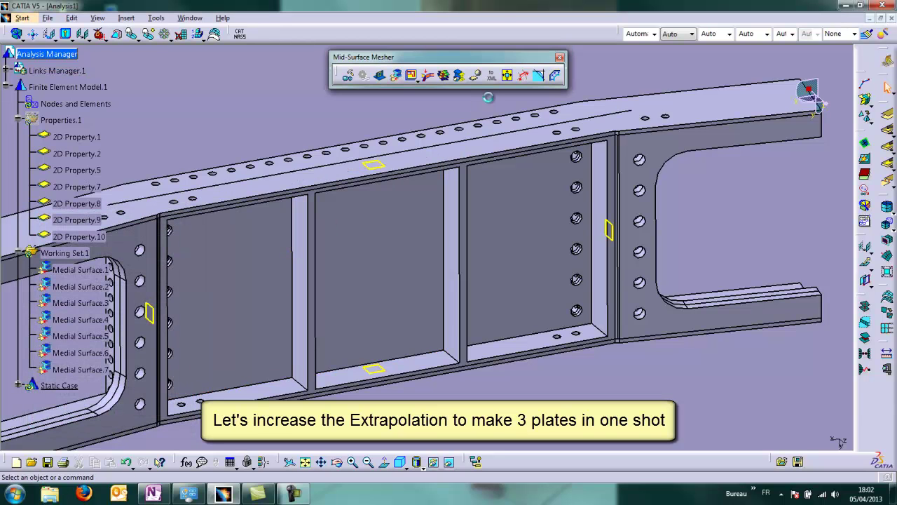
pyautogui.click(459, 76)
pyautogui.moveTo(388, 269); pyautogui.dragTo(299, 274, button='middle')
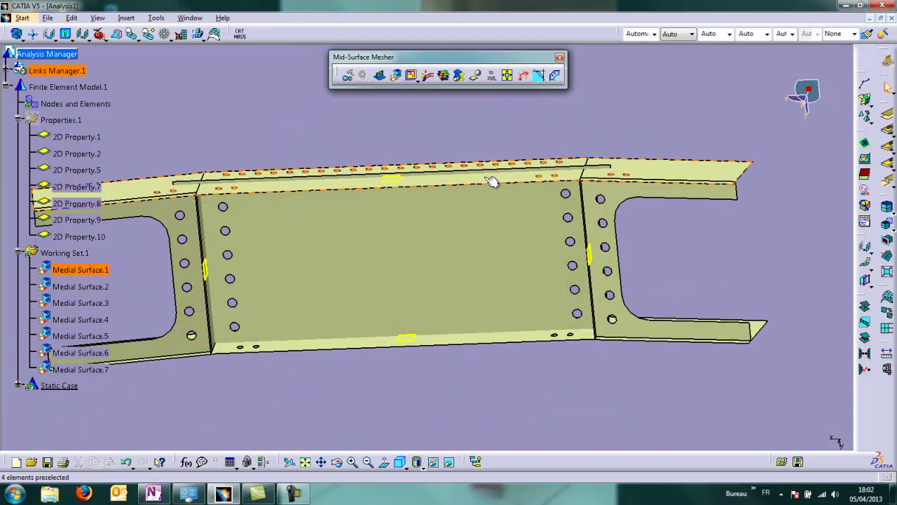
pyautogui.click(501, 141)
# Step: Limit the central web's medial surface with the two flange medial planes and the two end stiffener medial planes
pyautogui.doubleClick(83, 370)
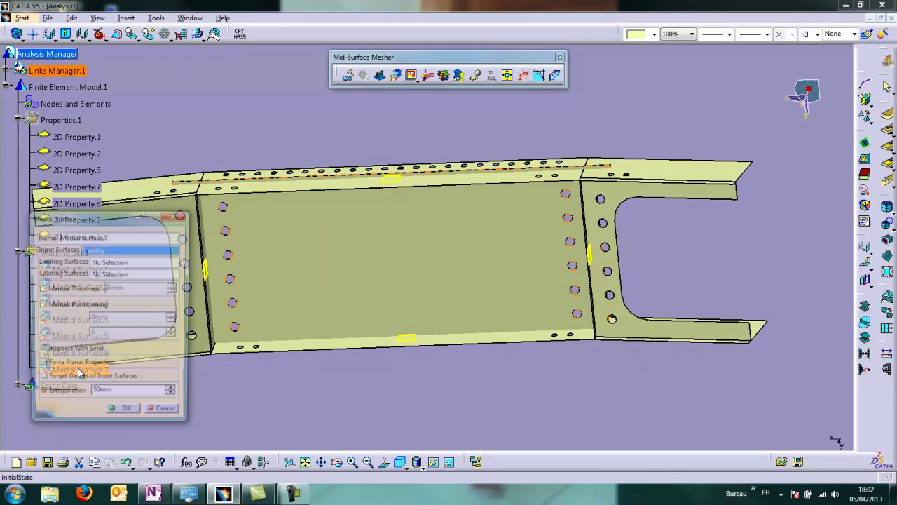
pyautogui.click(394, 180)
pyautogui.click(410, 340)
pyautogui.click(210, 267)
pyautogui.click(595, 256)
pyautogui.click(597, 256)
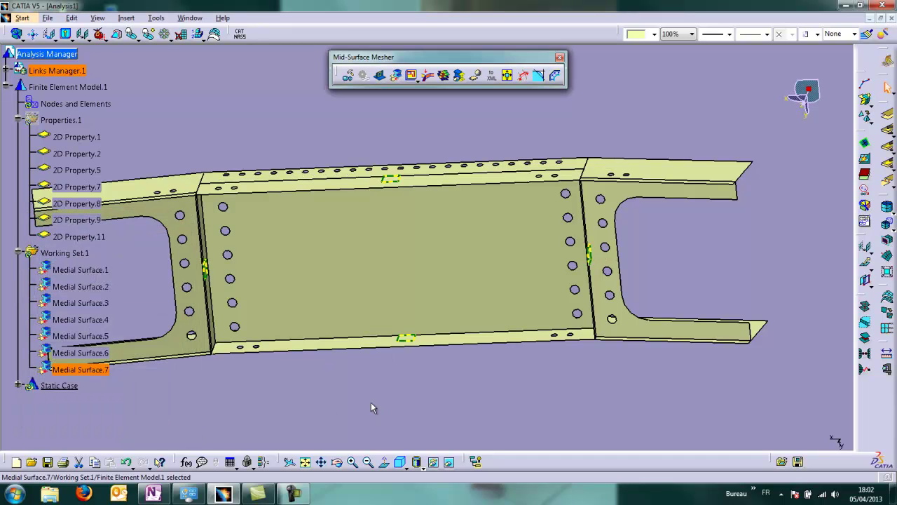
pyautogui.moveTo(290, 411); pyautogui.dragTo(290, 371, button='middle')
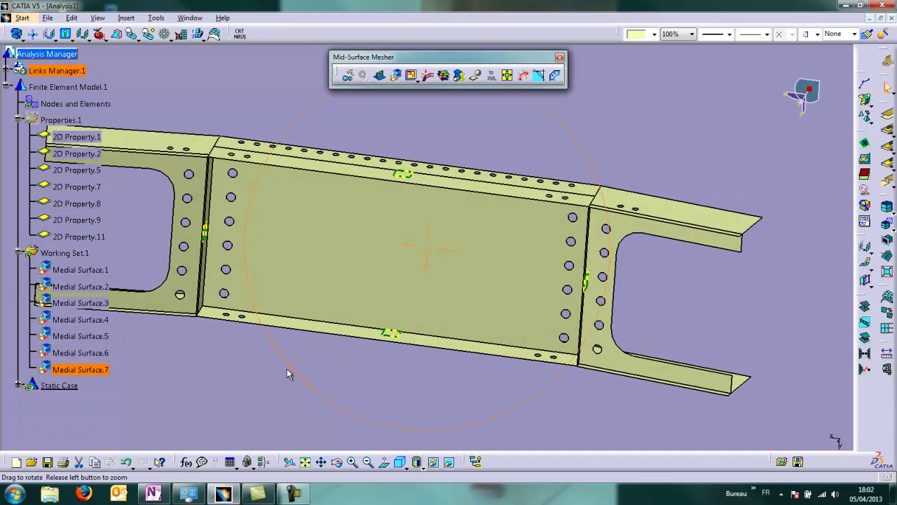
# Step: Show the solid and create a medial plane in each of the two intermediate vertical stiffeners
pyautogui.click(462, 76)
pyautogui.click(463, 76)
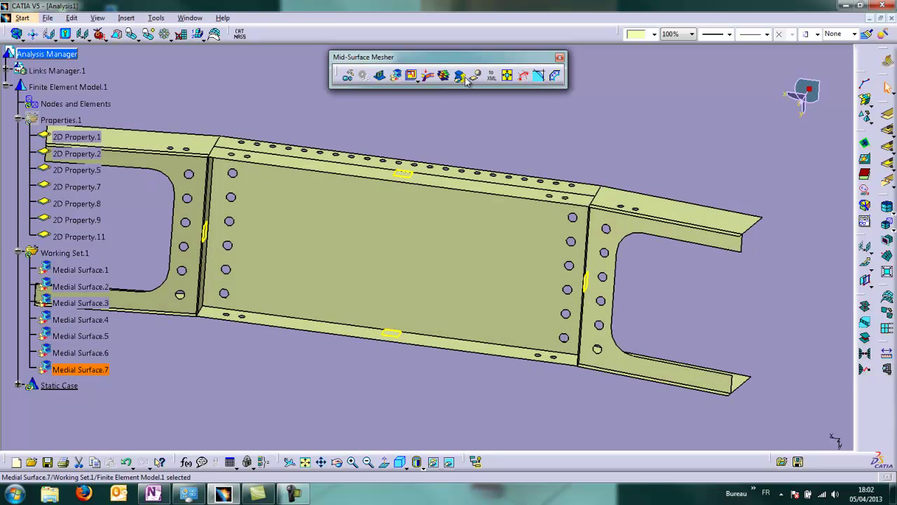
pyautogui.click(462, 76)
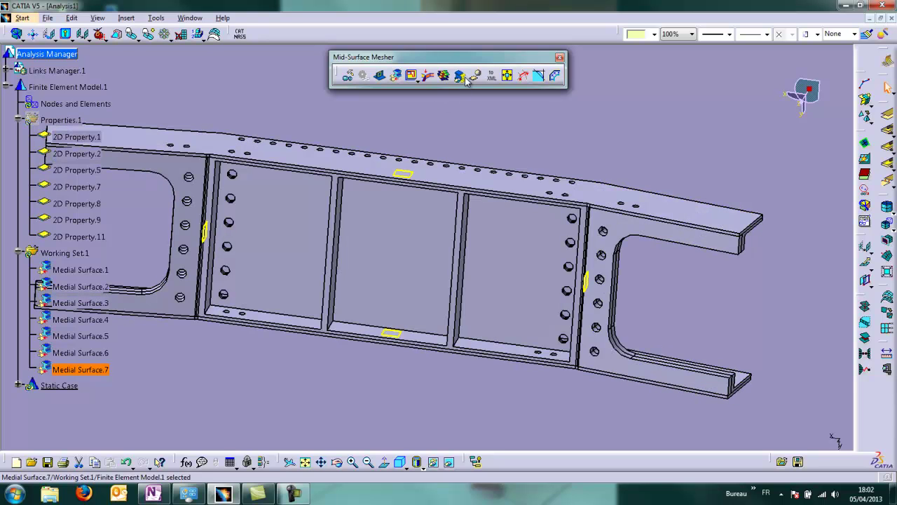
pyautogui.click(464, 77)
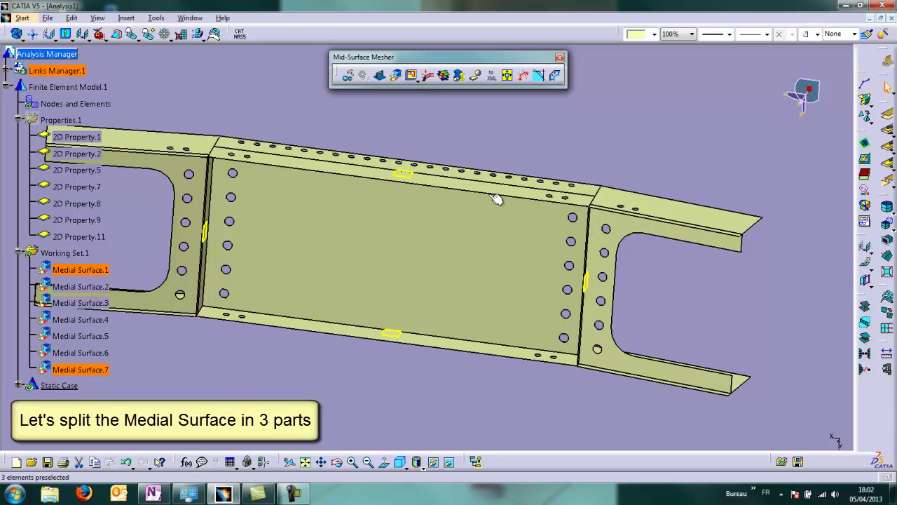
pyautogui.click(460, 77)
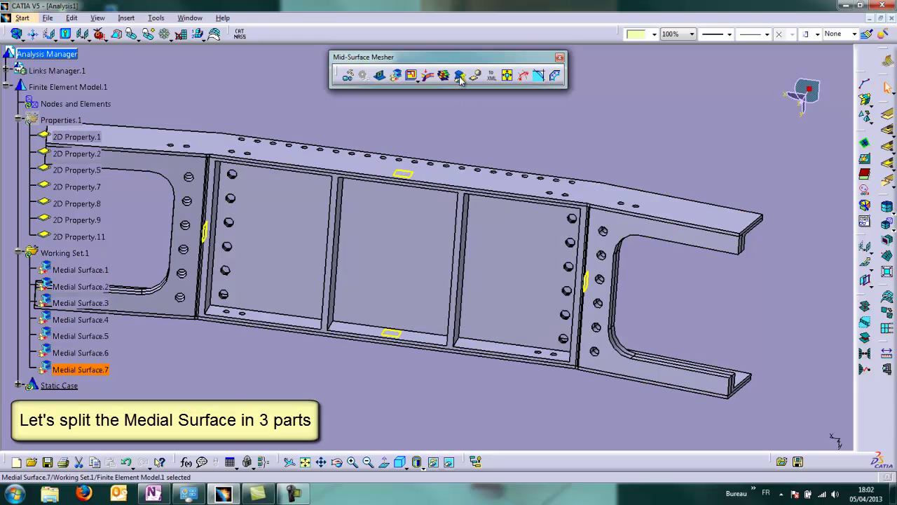
pyautogui.moveTo(393, 358); pyautogui.dragTo(384, 297, button='middle')
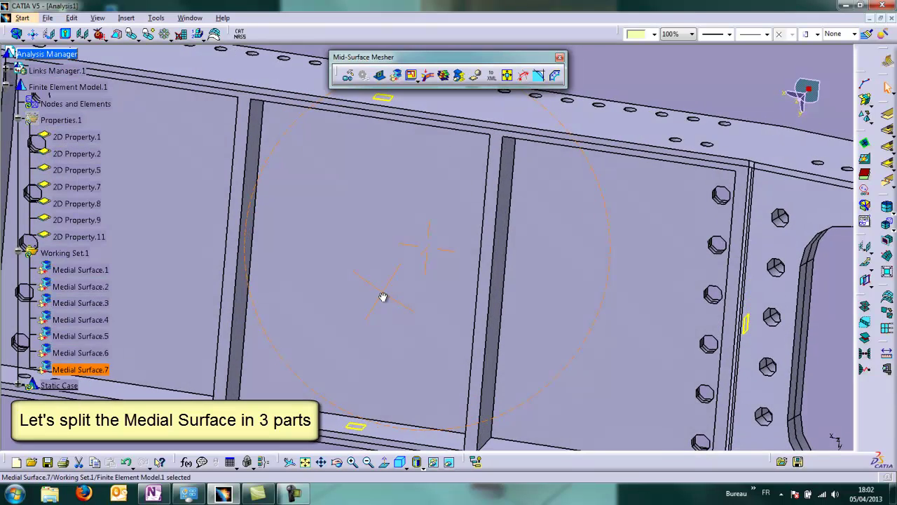
pyautogui.click(373, 120)
pyautogui.click(248, 255)
pyautogui.click(380, 75)
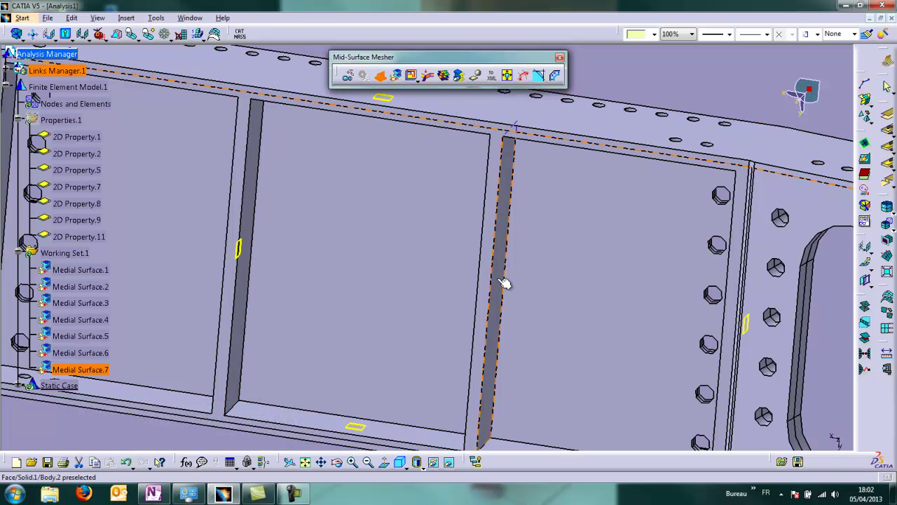
pyautogui.moveTo(398, 335); pyautogui.dragTo(432, 325, button='middle')
# Step: Split the central web's medial surface using the two intermediate stiffener medial planes as splitting surfaces, and display only the medial surfaces
pyautogui.click(460, 77)
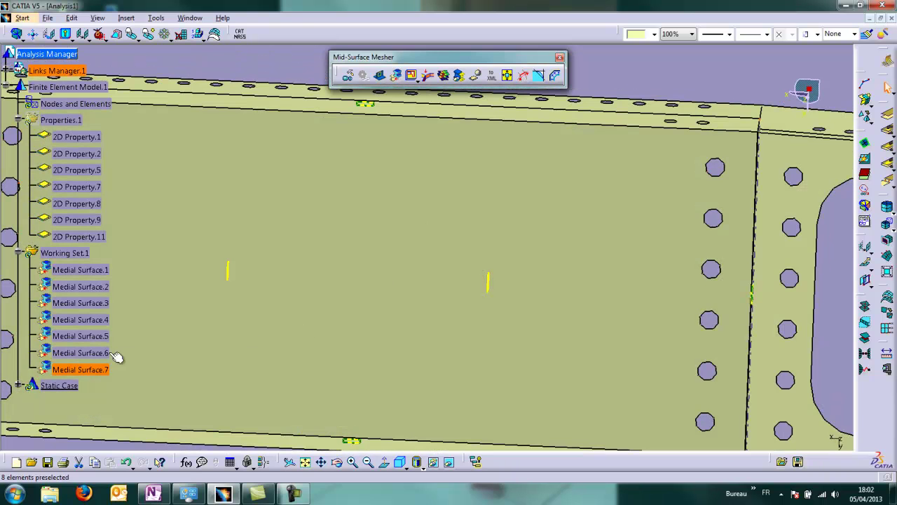
pyautogui.doubleClick(87, 369)
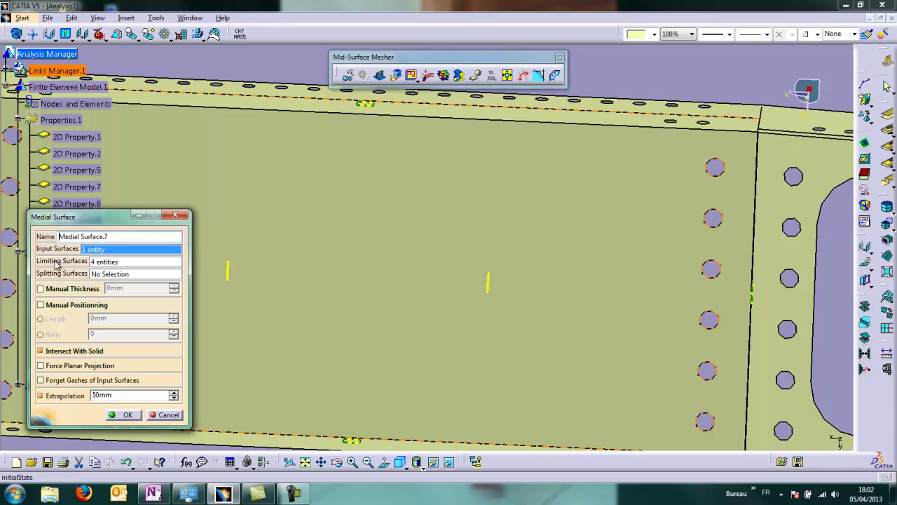
pyautogui.click(105, 276)
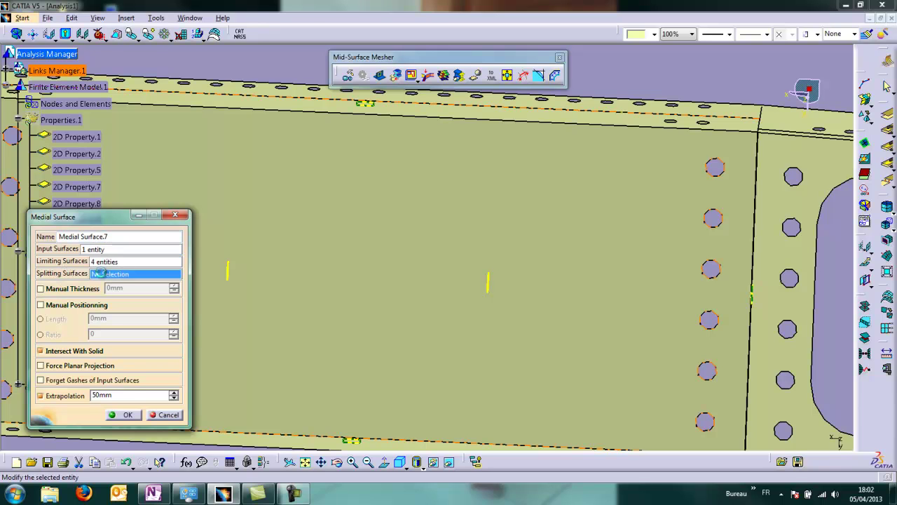
pyautogui.click(227, 271)
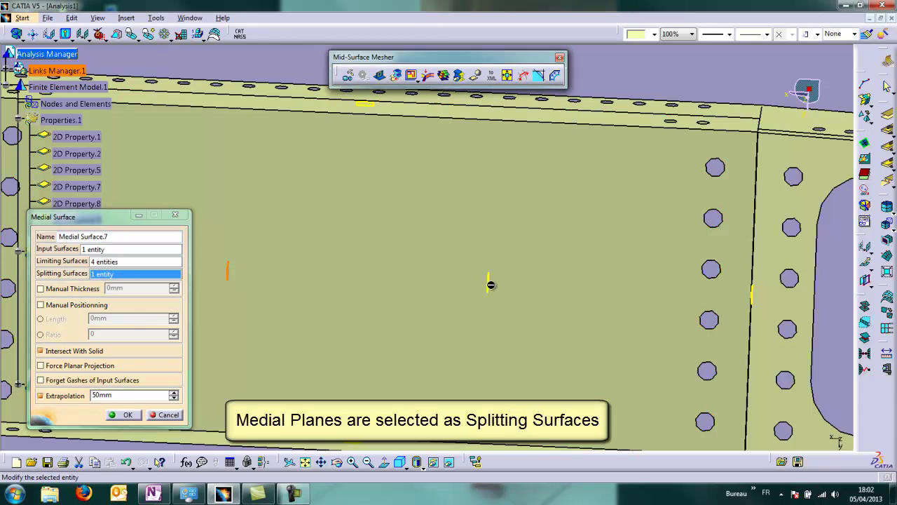
pyautogui.click(489, 282)
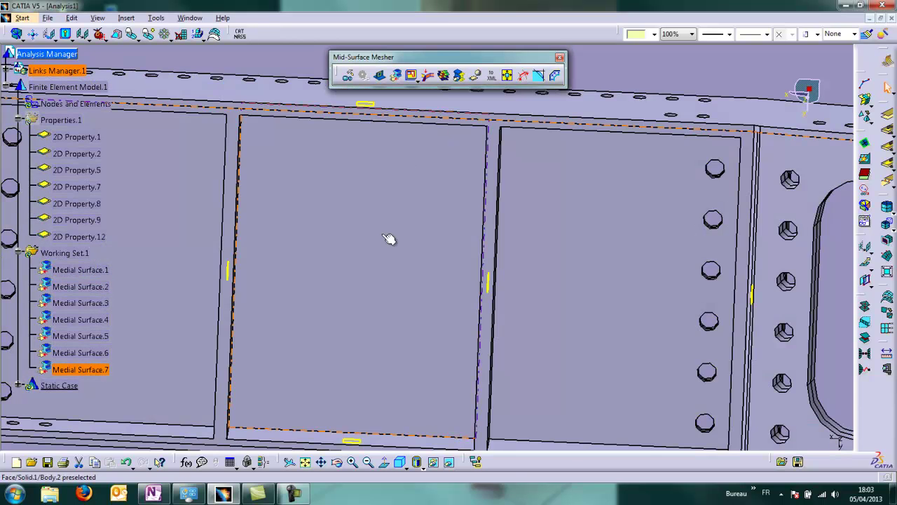
pyautogui.moveTo(391, 239); pyautogui.dragTo(284, 313, button='middle')
pyautogui.click(460, 74)
pyautogui.click(335, 350)
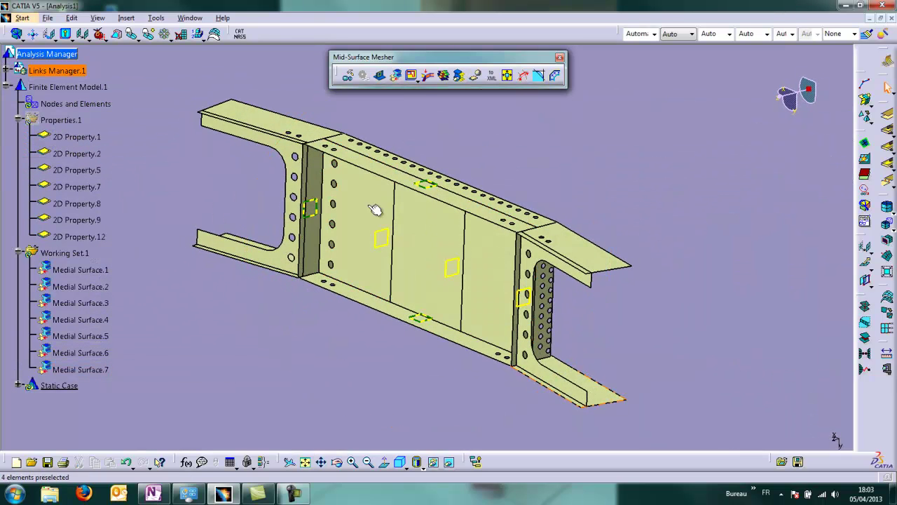
# Step: Show the solid and start a medial surface on the left intermediate vertical stiffener with 50 mm extrapolation, limited by the two flange medial planes
pyautogui.click(452, 79)
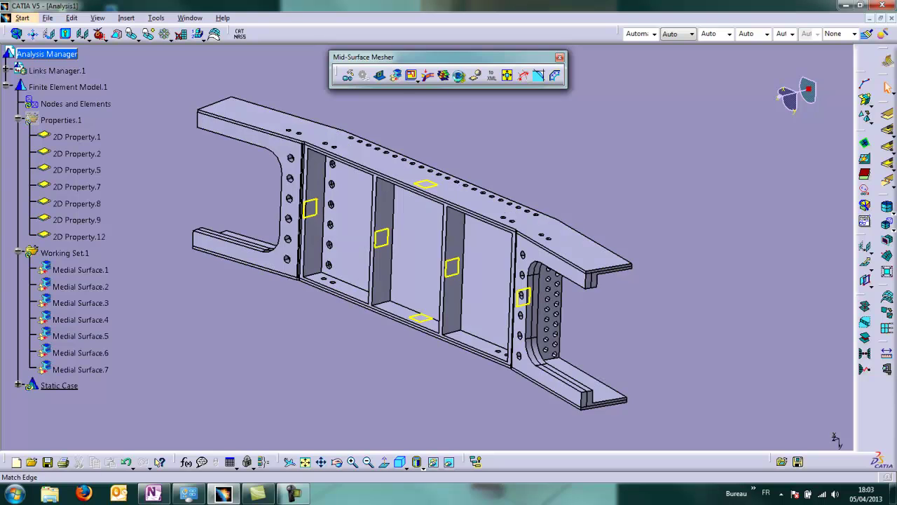
pyautogui.click(397, 77)
pyautogui.click(381, 268)
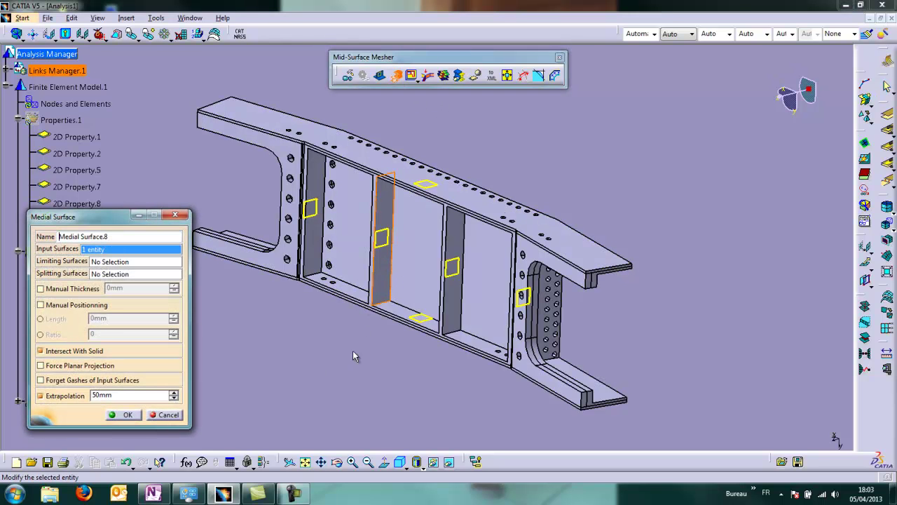
pyautogui.click(138, 262)
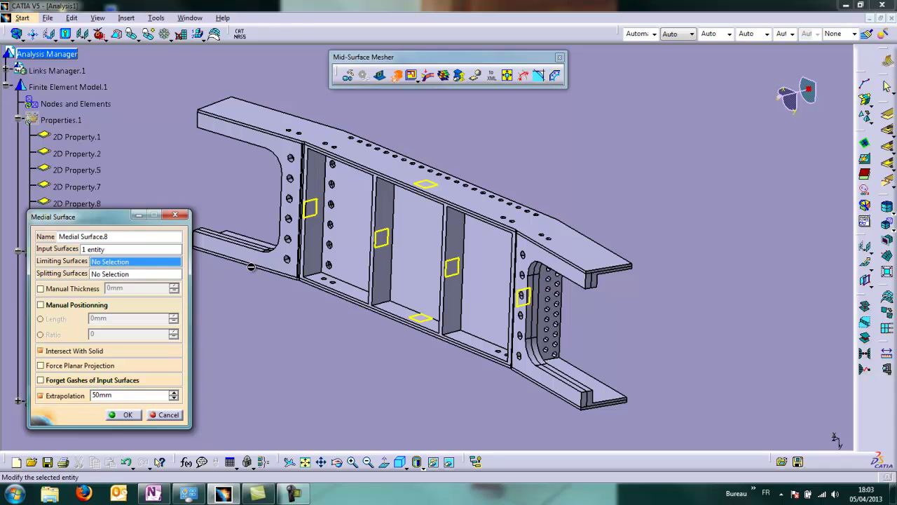
pyautogui.click(432, 188)
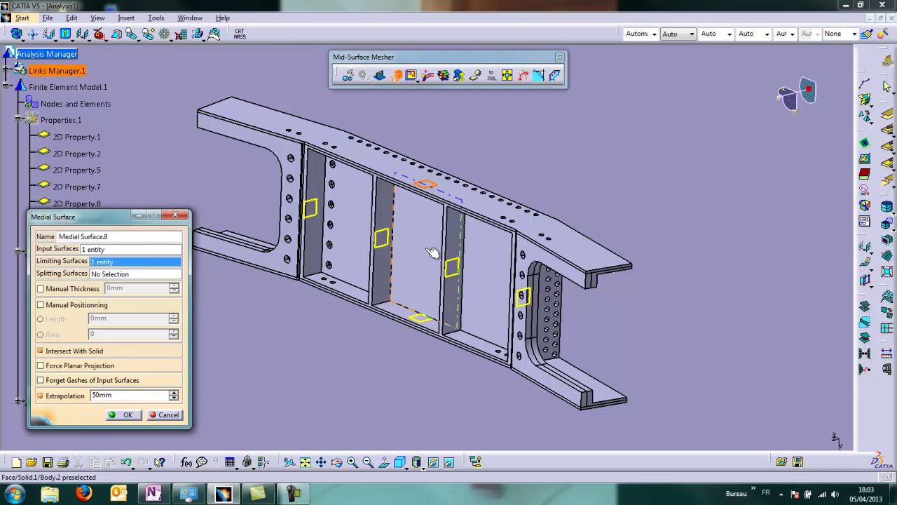
pyautogui.click(420, 320)
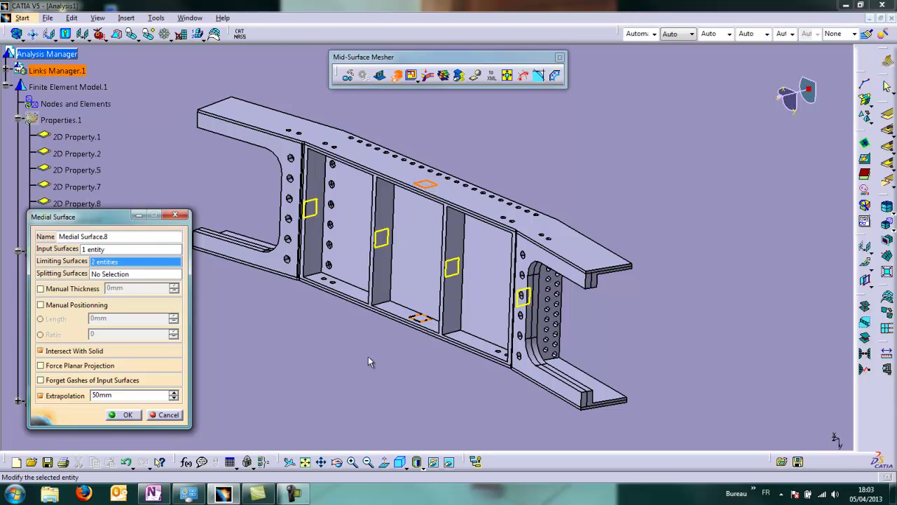
# Step: Split the left intermediate stiffener's medial surface with a new medial plane created in the central web panel, and check the medial surfaces without the solid
pyautogui.click(119, 274)
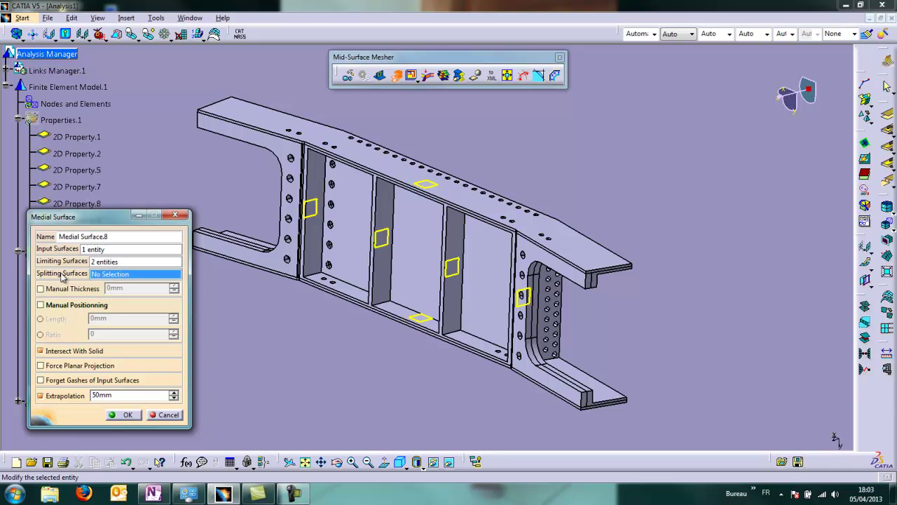
pyautogui.rightClick(115, 277)
pyautogui.click(151, 293)
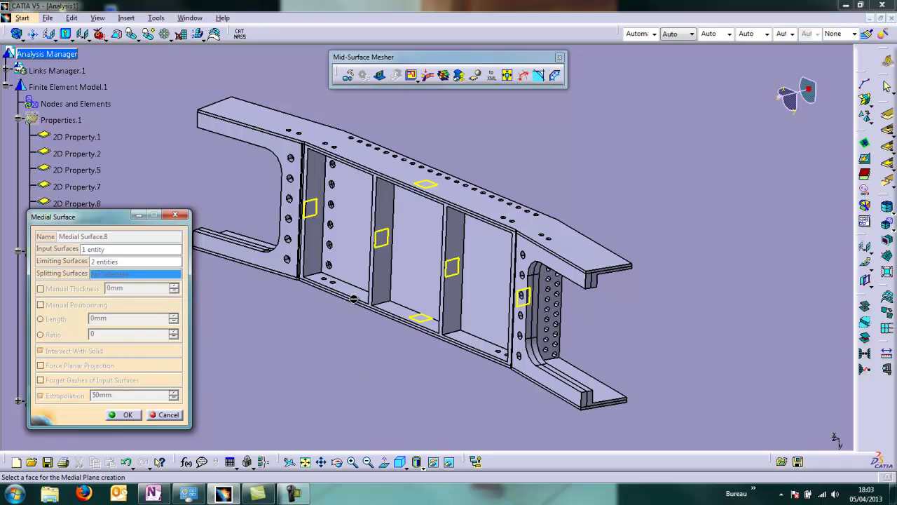
pyautogui.click(426, 256)
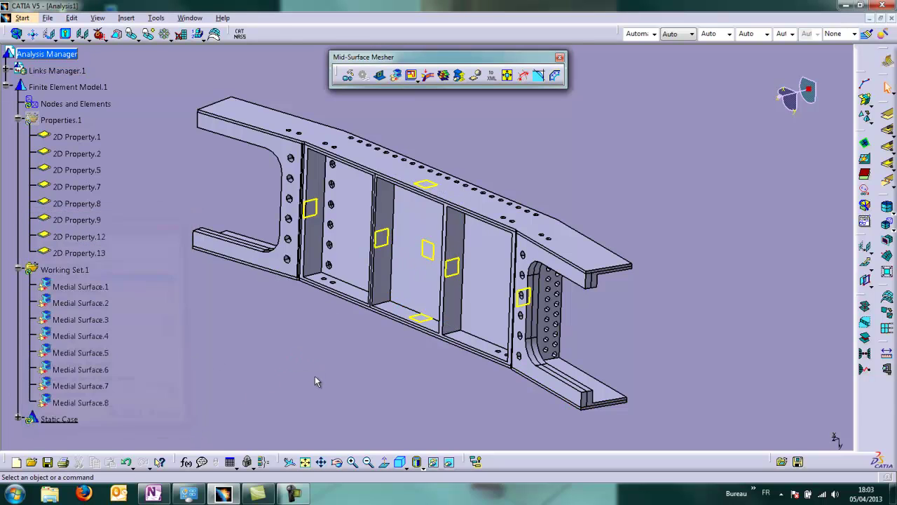
pyautogui.click(459, 76)
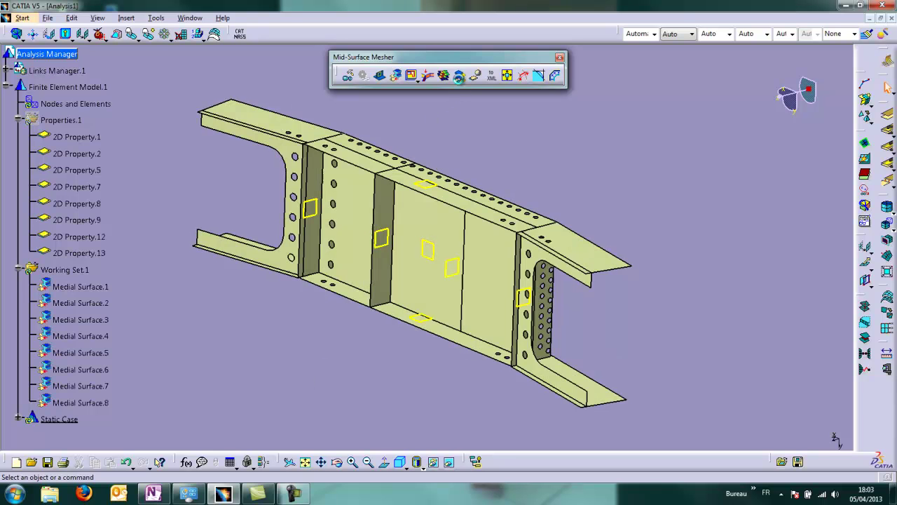
pyautogui.click(459, 76)
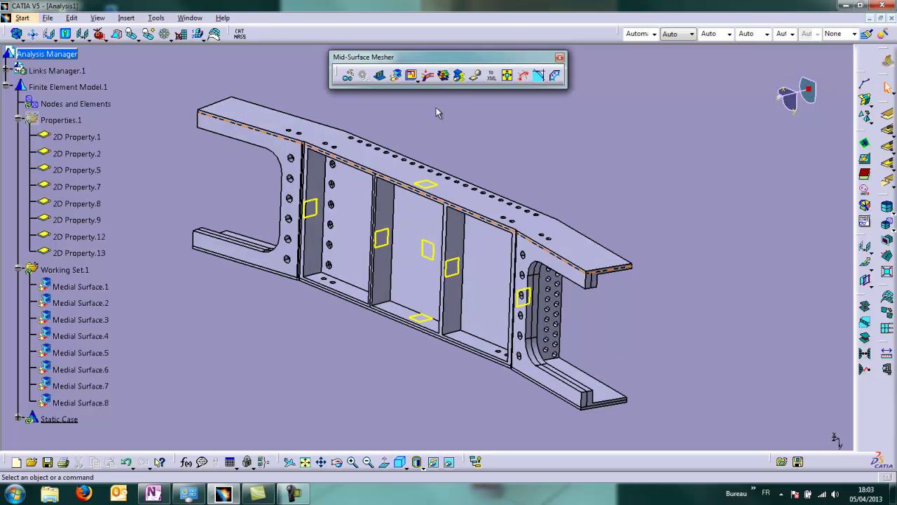
# Step: Create the right intermediate vertical stiffener's medial surface, limited by the two flange medial planes and split by the central web medial plane
pyautogui.click(398, 78)
pyautogui.moveTo(307, 265); pyautogui.dragTo(514, 283, button='middle')
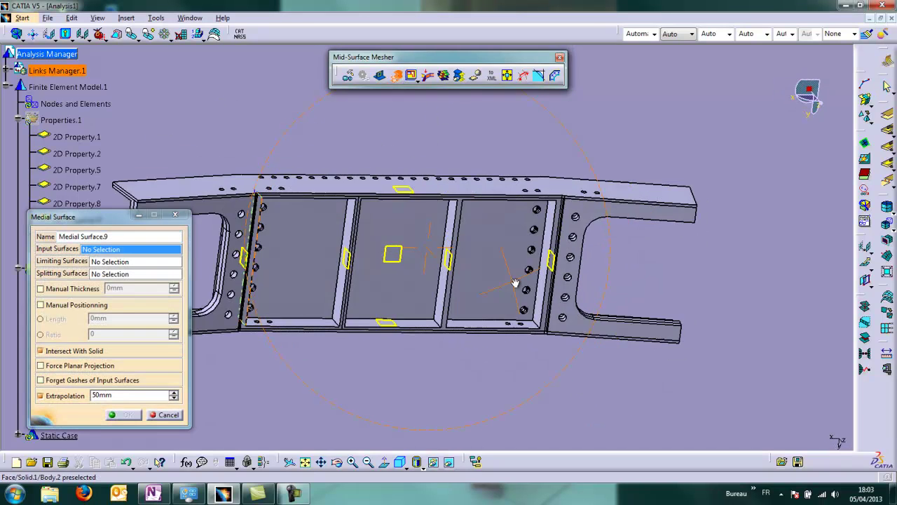
pyautogui.click(439, 294)
pyautogui.click(115, 263)
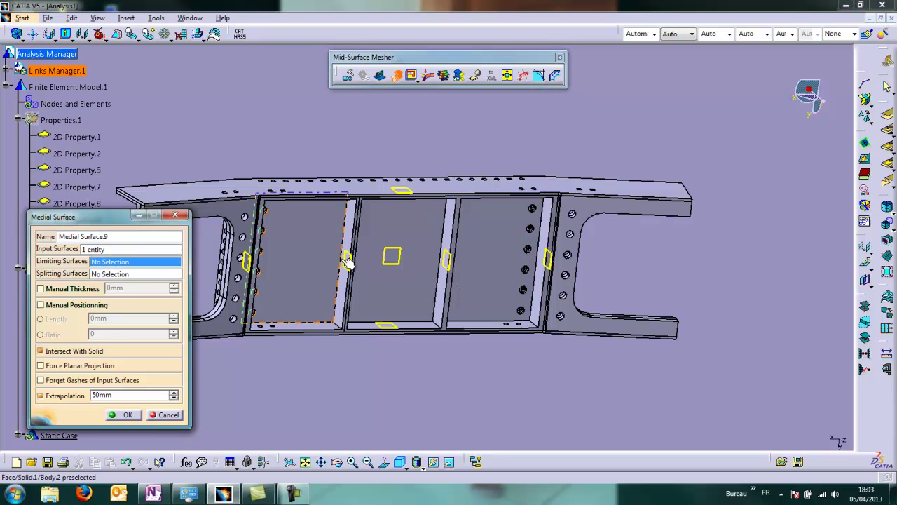
pyautogui.click(401, 190)
pyautogui.click(393, 328)
pyautogui.click(124, 274)
pyautogui.click(393, 261)
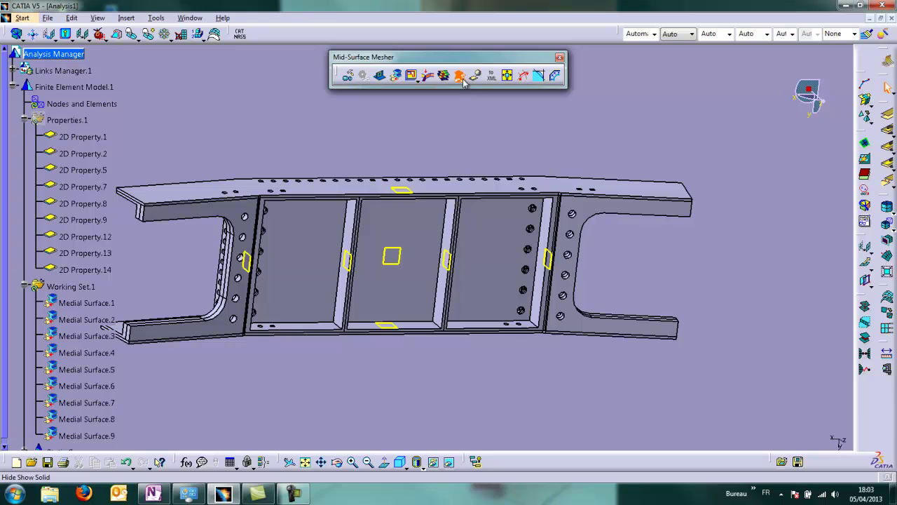
# Step: Start a medial surface on the central bay's upper horizontal stiffener with 50 mm extrapolation, limited by the end stiffener planes, web plane and stiffener front face
pyautogui.moveTo(343, 337); pyautogui.dragTo(463, 291, button='middle')
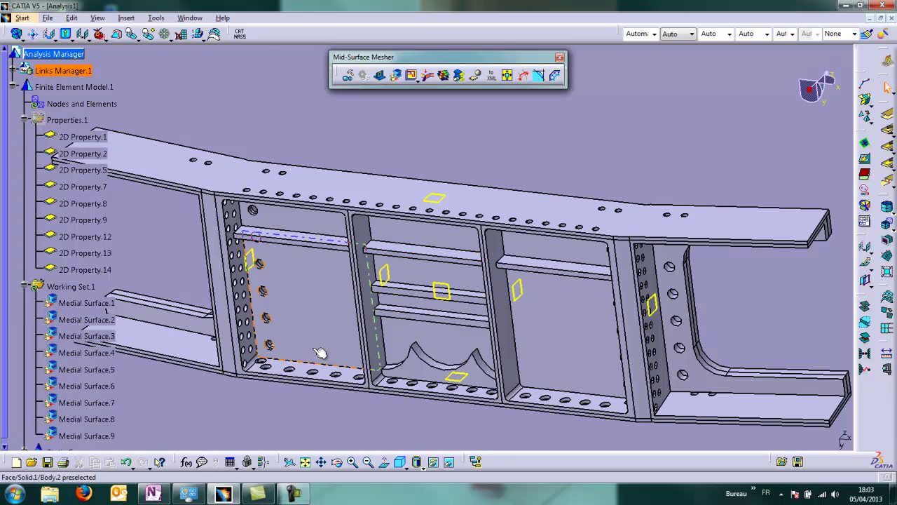
pyautogui.moveTo(309, 347); pyautogui.dragTo(338, 324, button='middle')
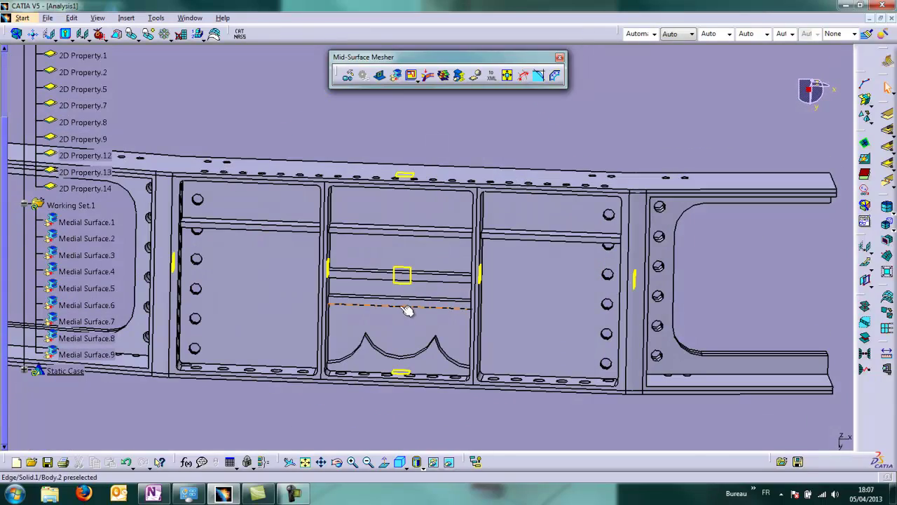
pyautogui.moveTo(402, 318); pyautogui.dragTo(377, 315, button='middle')
pyautogui.click(397, 74)
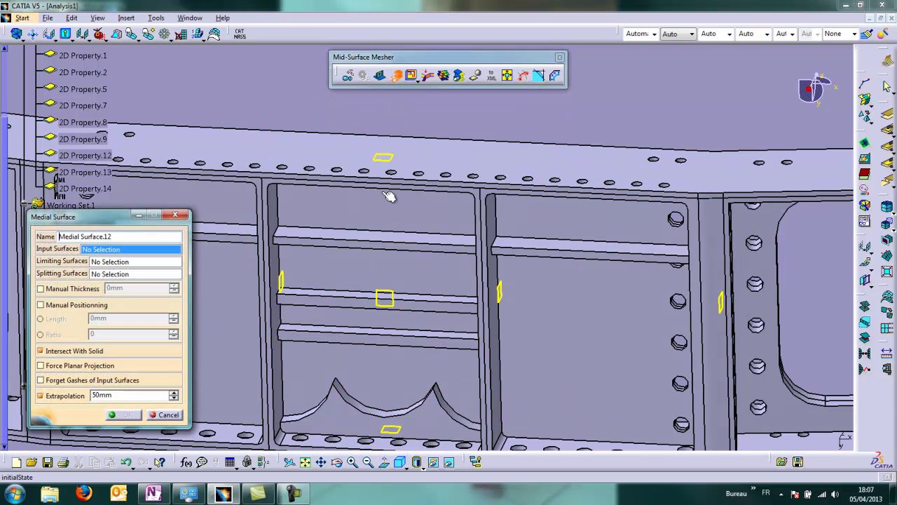
pyautogui.click(370, 236)
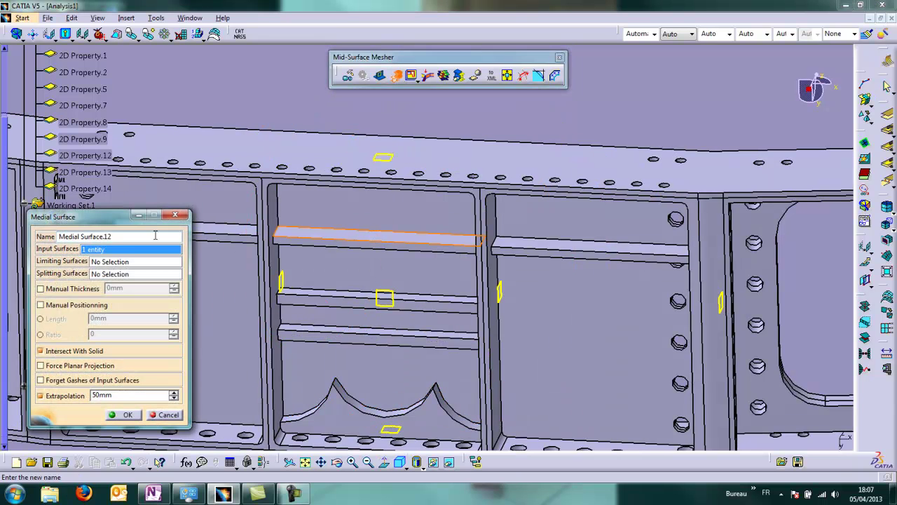
pyautogui.click(112, 263)
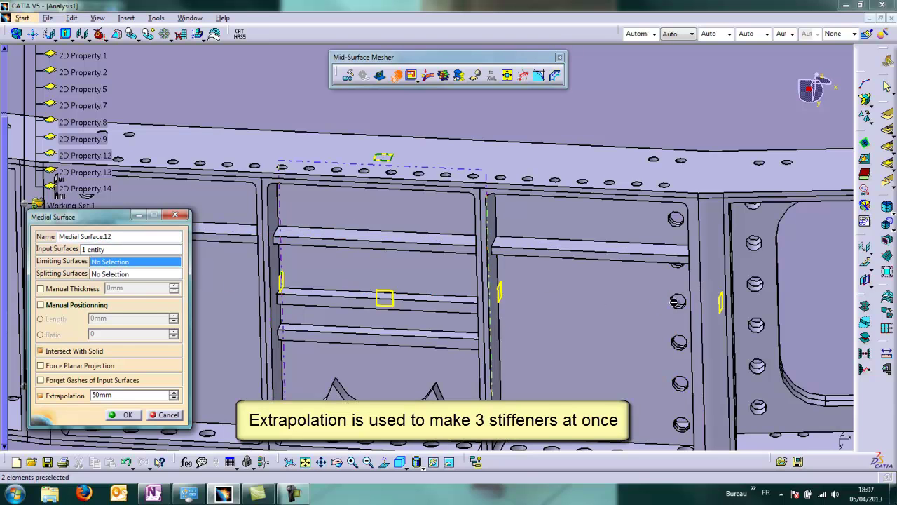
pyautogui.click(722, 305)
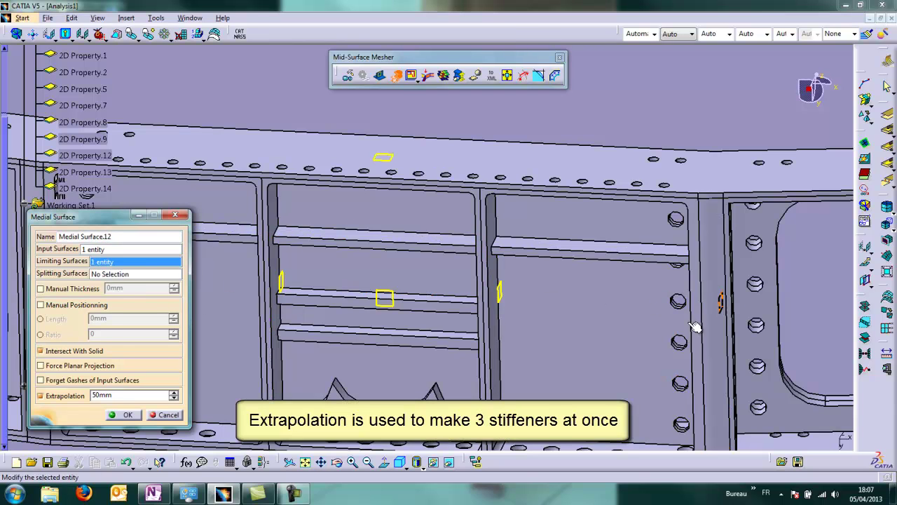
pyautogui.click(393, 309)
pyautogui.moveTo(370, 328); pyautogui.dragTo(567, 319, button='middle')
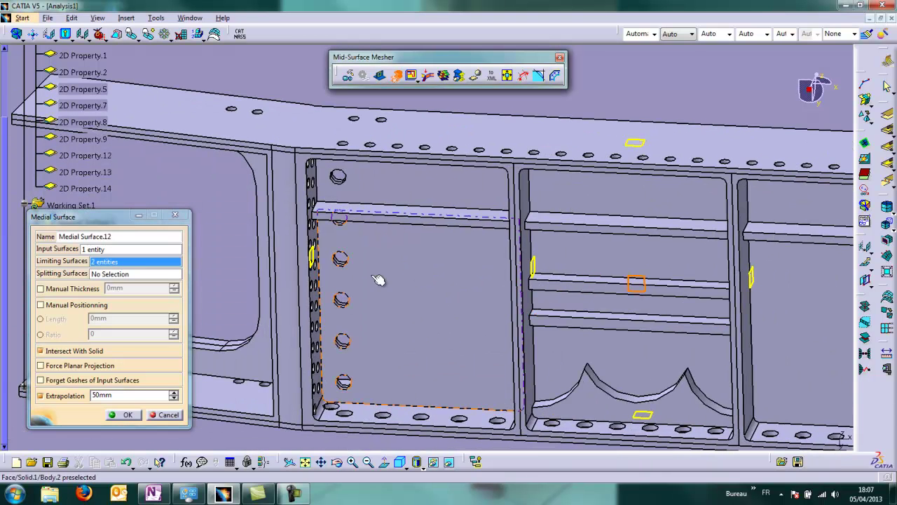
pyautogui.click(312, 255)
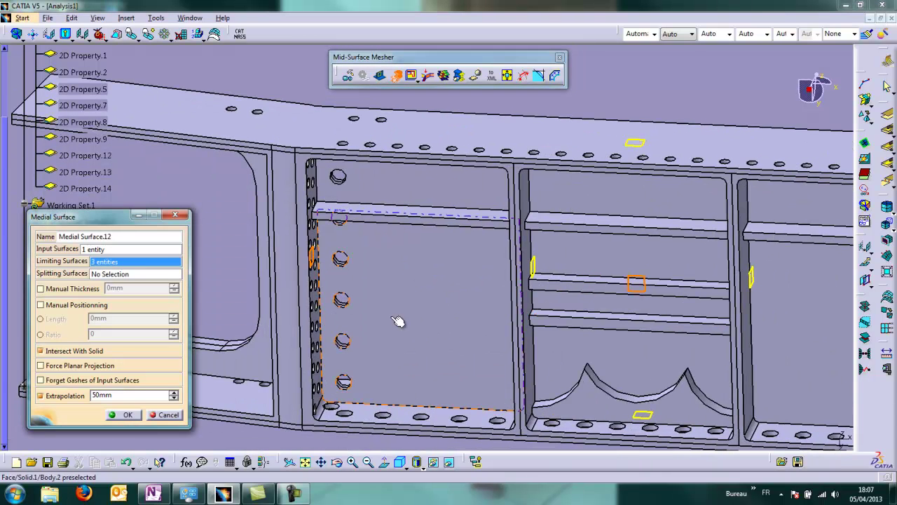
pyautogui.click(586, 229)
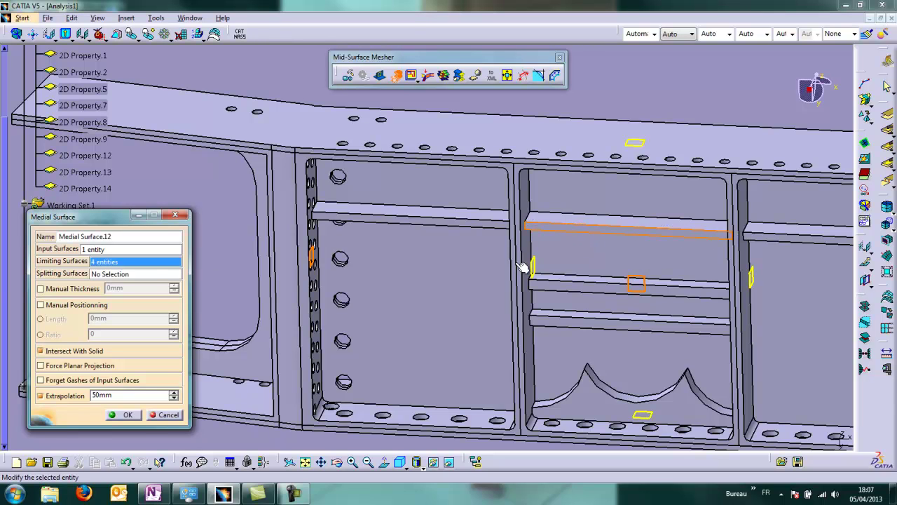
# Step: Split the upper horizontal stiffener's medial surface with the two intermediate stiffener medial planes, and check the medial surfaces without the solid
pyautogui.click(118, 274)
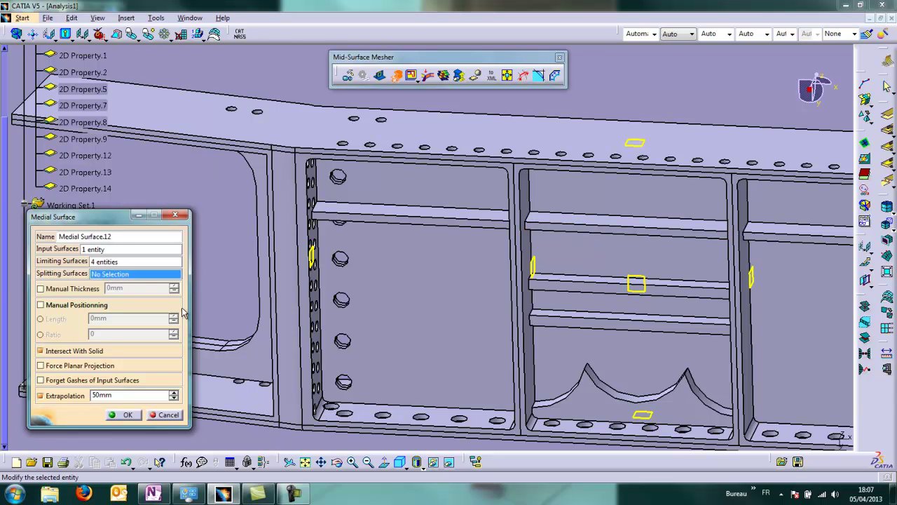
pyautogui.click(532, 262)
pyautogui.click(751, 276)
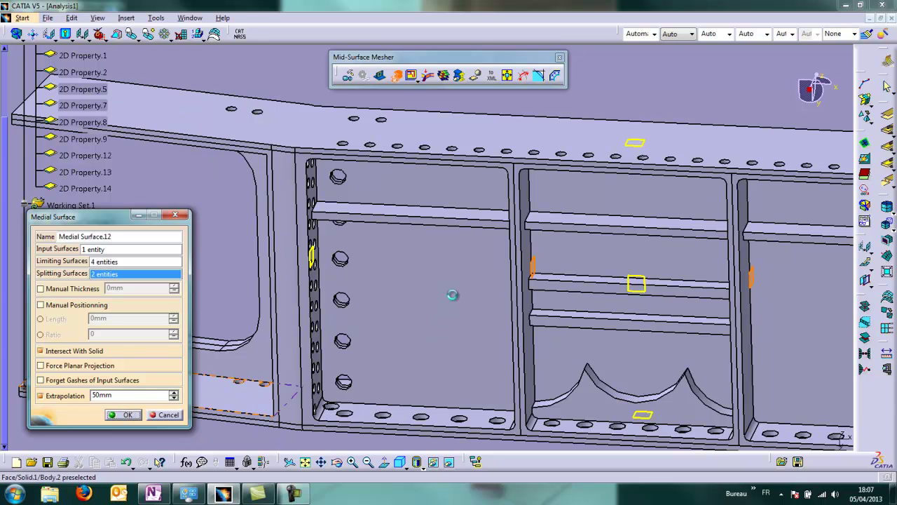
pyautogui.click(465, 77)
pyautogui.moveTo(581, 292); pyautogui.dragTo(370, 211, button='middle')
pyautogui.click(461, 79)
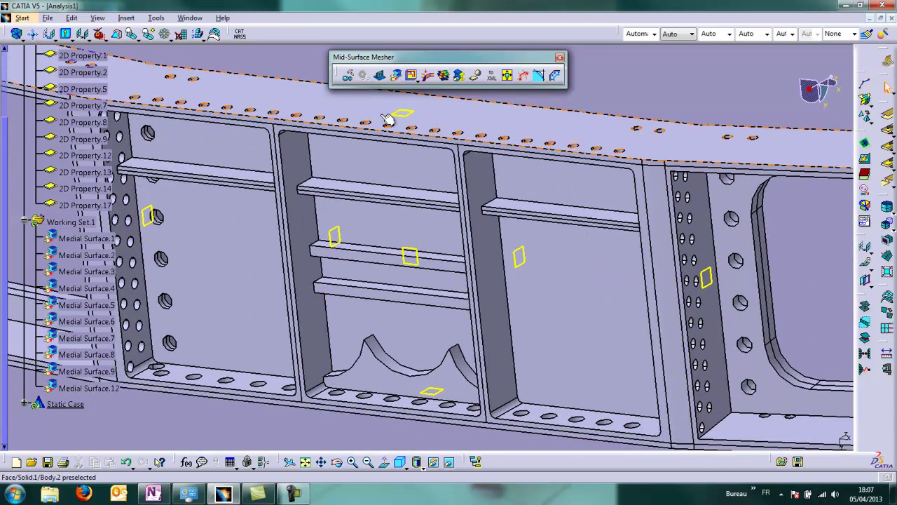
# Step: Start a medial surface with 50 mm extrapolation from the upper faces of the two lower horizontal stiffeners in the central bay
pyautogui.click(396, 75)
pyautogui.moveTo(401, 402); pyautogui.dragTo(395, 377, button='middle')
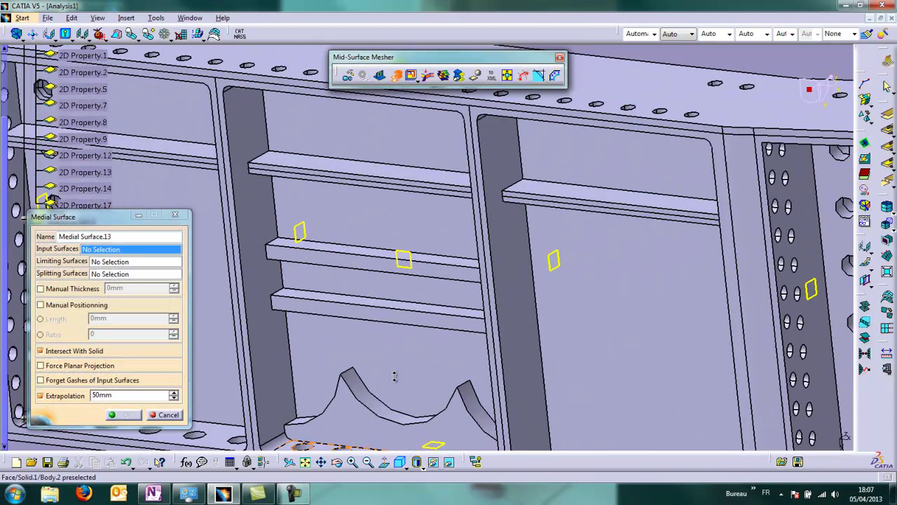
pyautogui.click(372, 255)
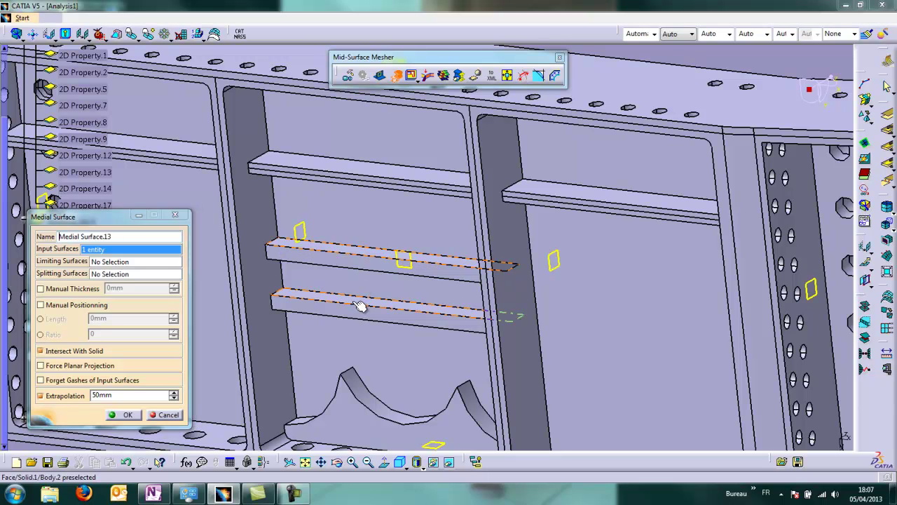
pyautogui.click(358, 305)
# Step: Limit the two lower horizontal stiffeners' medial surface with the web medial plane, both intermediate stiffener medial planes and the stiffeners' front faces
pyautogui.click(114, 264)
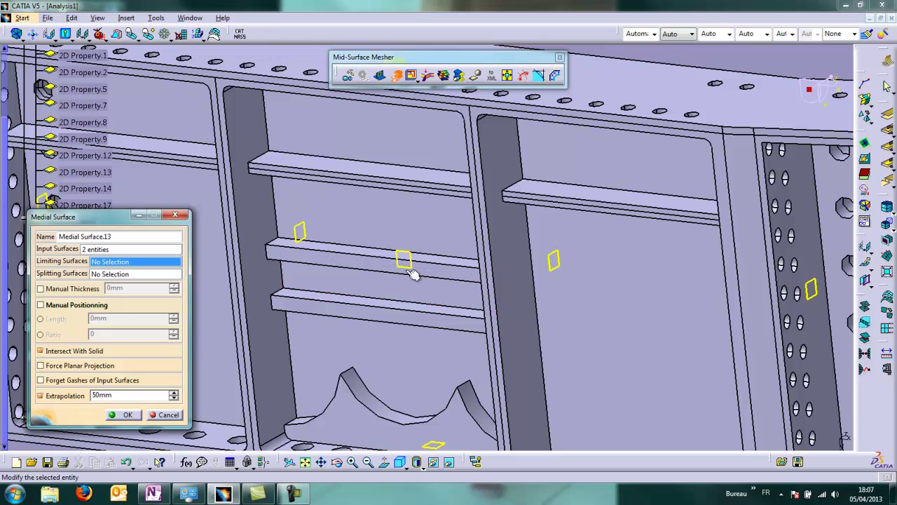
pyautogui.moveTo(415, 272); pyautogui.dragTo(384, 334, button='middle')
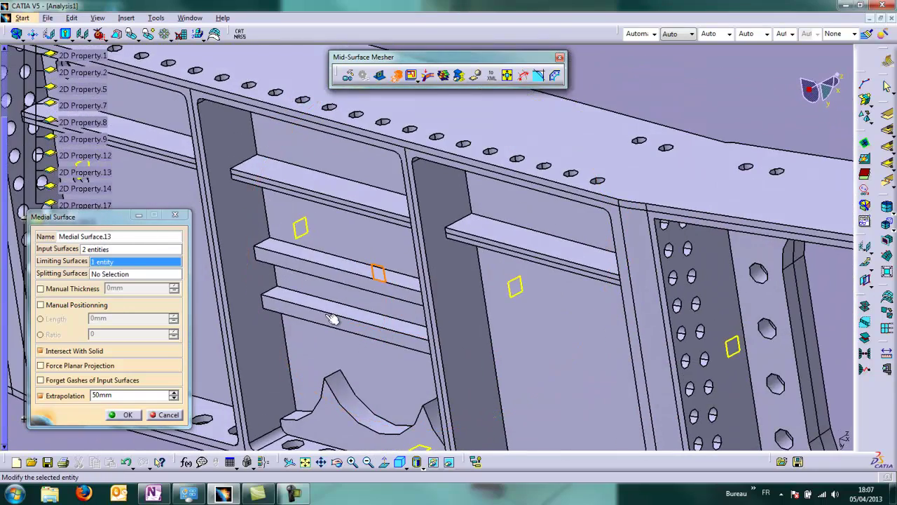
pyautogui.moveTo(311, 330); pyautogui.dragTo(299, 236, button='middle')
pyautogui.click(540, 287)
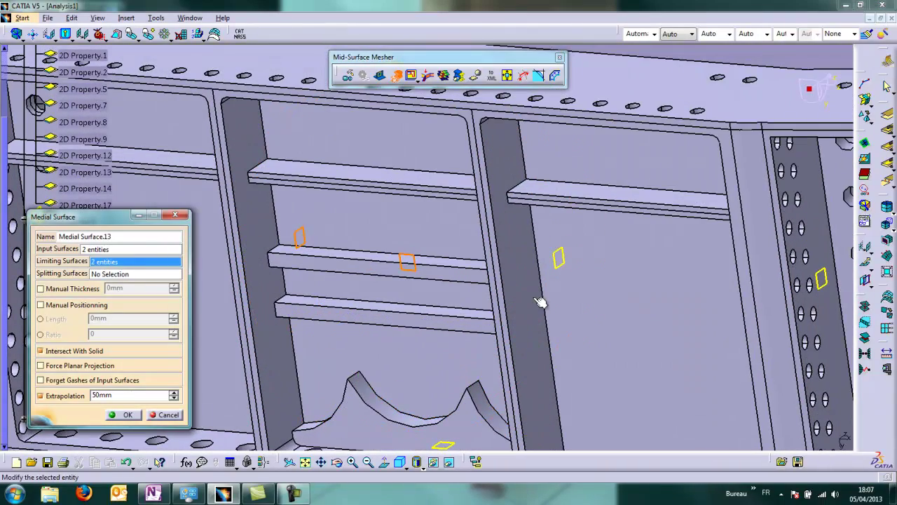
pyautogui.click(561, 255)
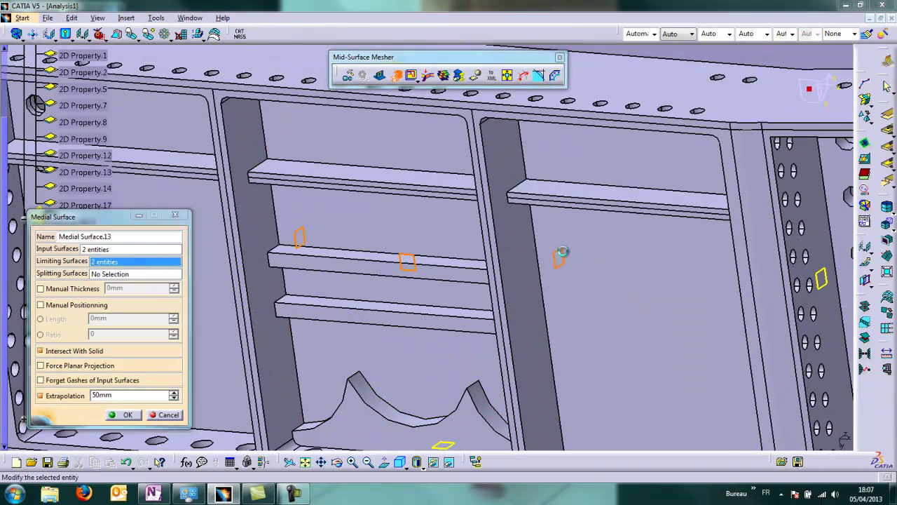
pyautogui.click(375, 271)
pyautogui.click(370, 318)
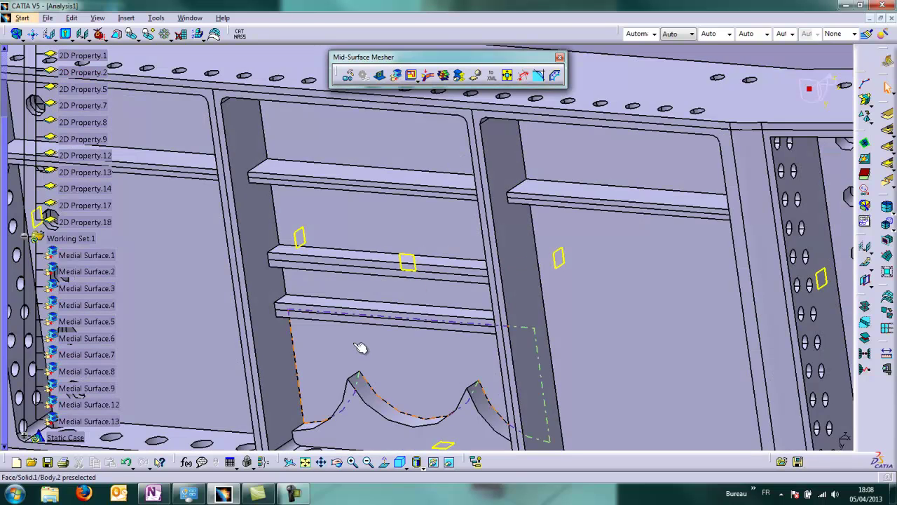
# Step: Compare the medial surfaces with the solid around the scalloped shape at the base of the central bay
pyautogui.moveTo(362, 344); pyautogui.dragTo(341, 244, button='middle')
pyautogui.moveTo(421, 417); pyautogui.dragTo(529, 353, button='middle')
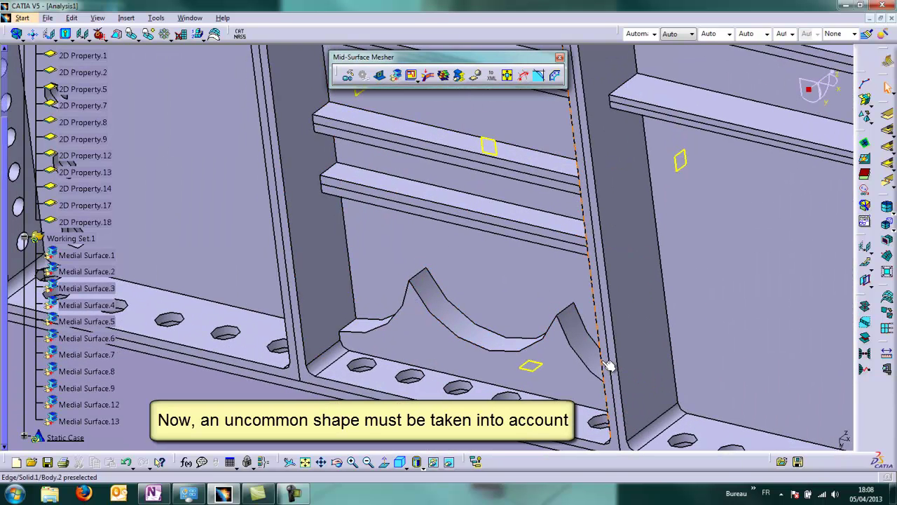
pyautogui.click(465, 77)
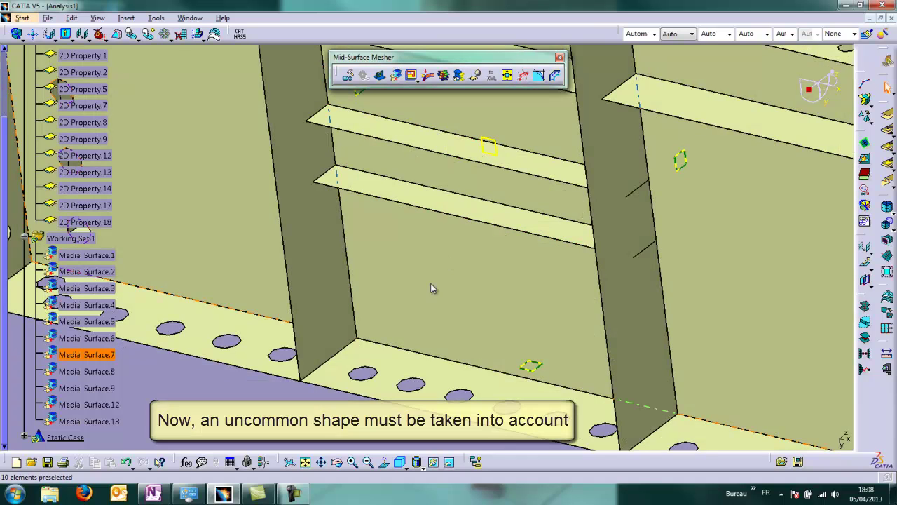
pyautogui.click(462, 77)
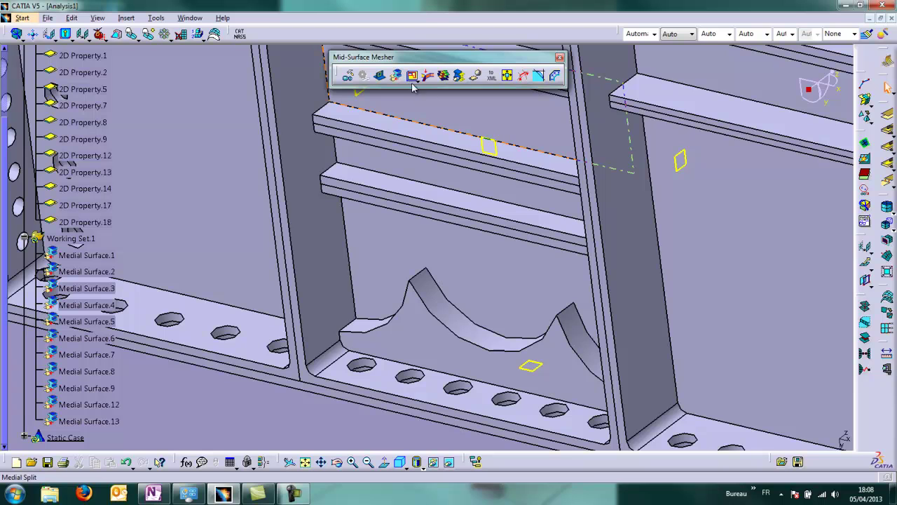
# Step: Split the web's medial surface with the three edge selections along the scalloped shape at the base of the central bay
pyautogui.click(460, 77)
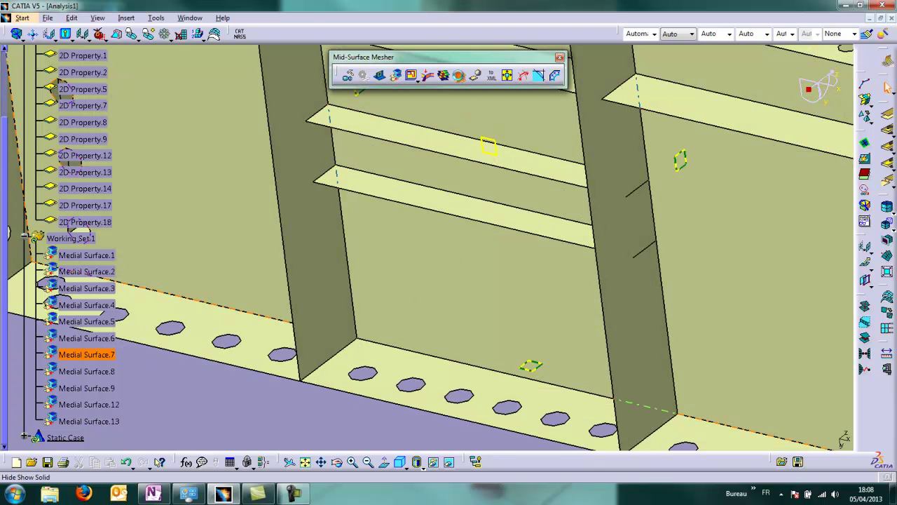
pyautogui.click(459, 76)
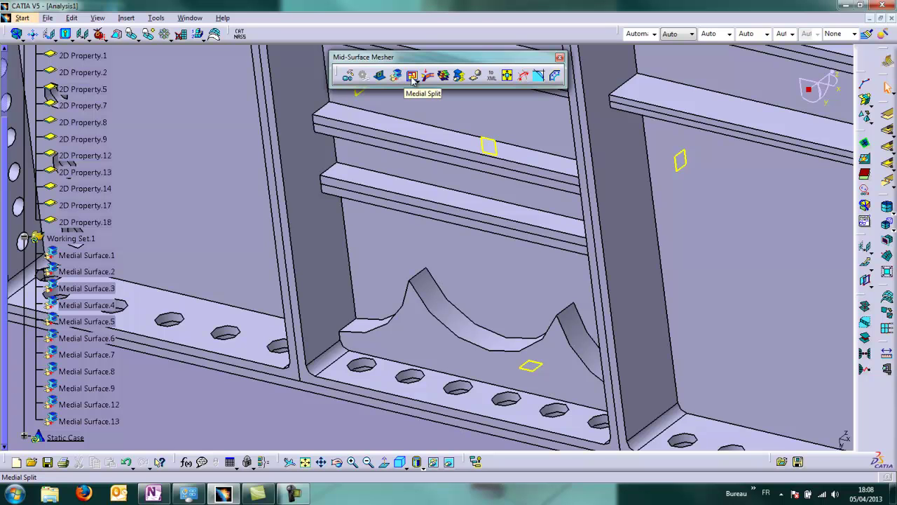
pyautogui.click(102, 358)
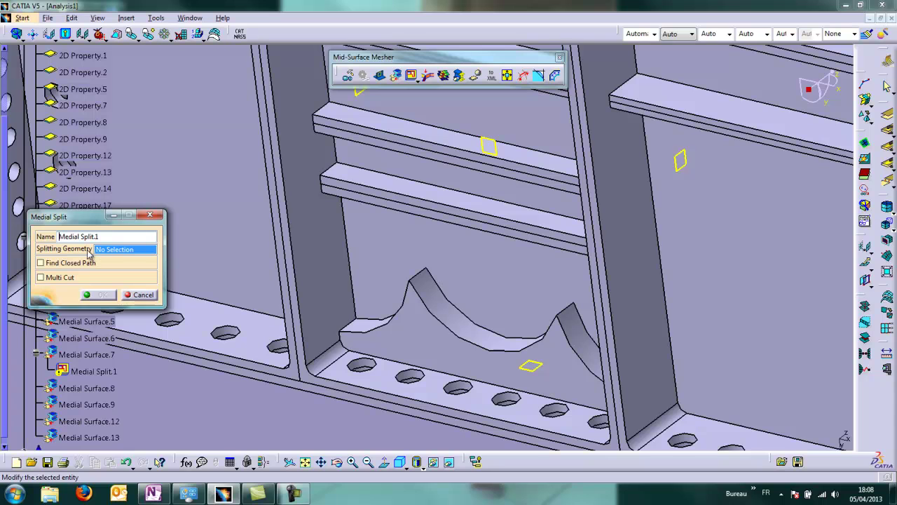
pyautogui.click(382, 321)
pyautogui.click(541, 338)
pyautogui.click(584, 358)
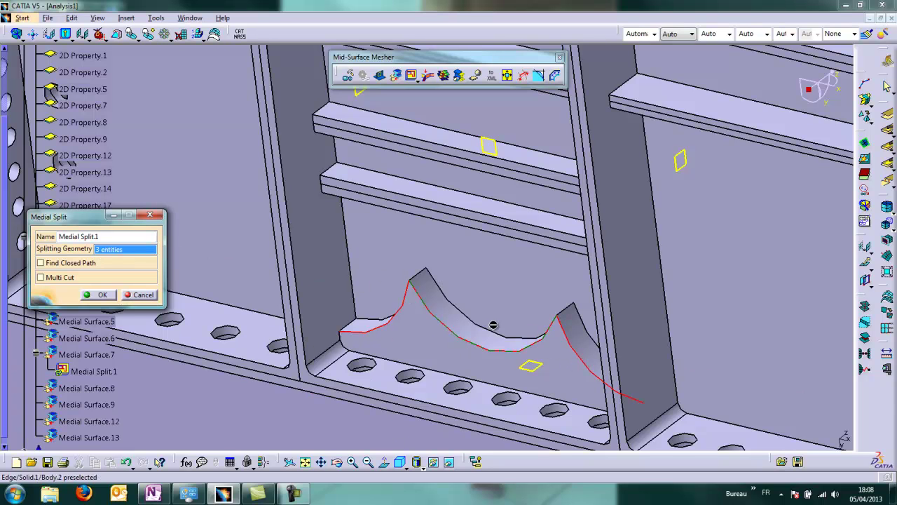
pyautogui.click(71, 268)
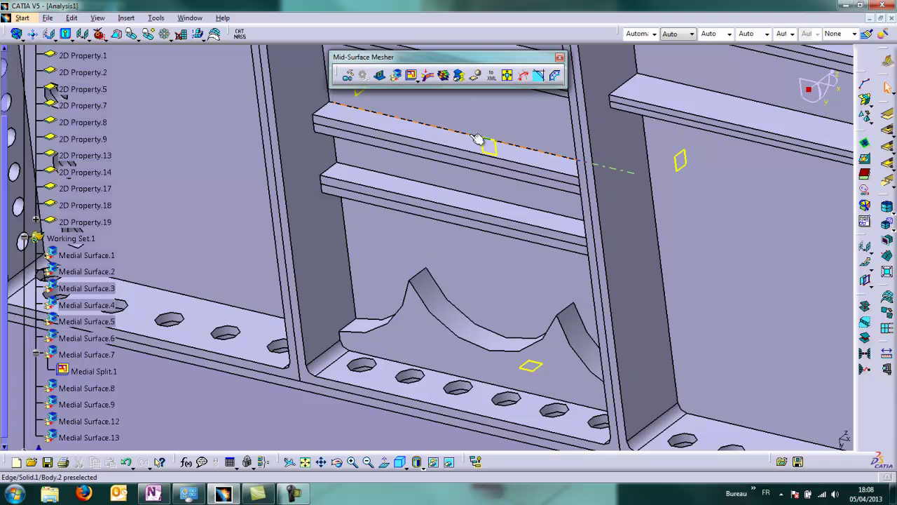
pyautogui.click(459, 77)
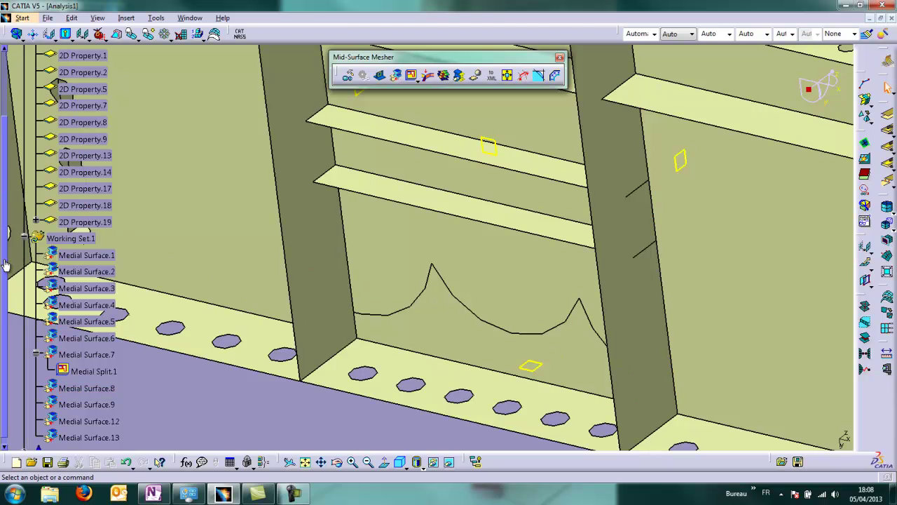
# Step: Examine the 2D property thicknesses on the split web around the scalloped shape, including the local 2D property
pyautogui.moveTo(4, 264); pyautogui.dragTo(4, 202)
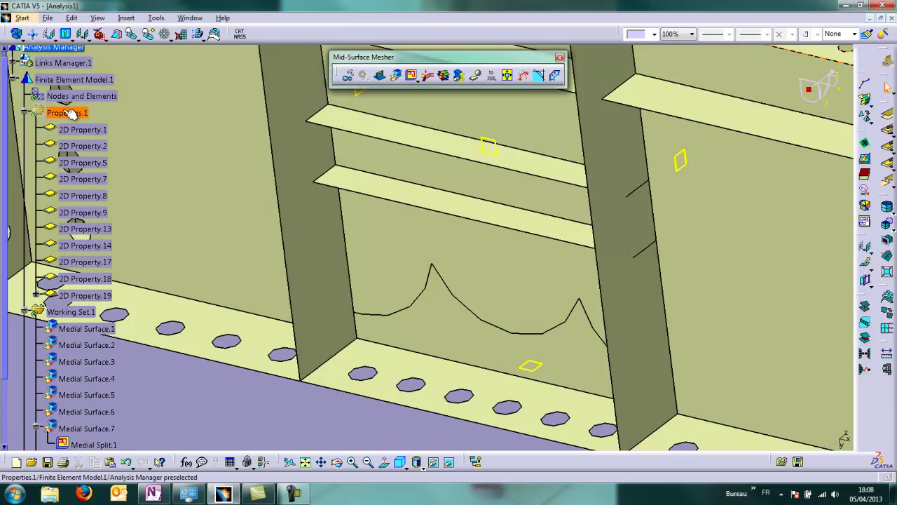
pyautogui.click(465, 324)
pyautogui.moveTo(465, 324); pyautogui.dragTo(465, 324, button='middle')
pyautogui.moveTo(408, 409); pyautogui.dragTo(382, 431, button='middle')
pyautogui.click(614, 307)
pyautogui.moveTo(409, 376); pyautogui.dragTo(451, 334, button='middle')
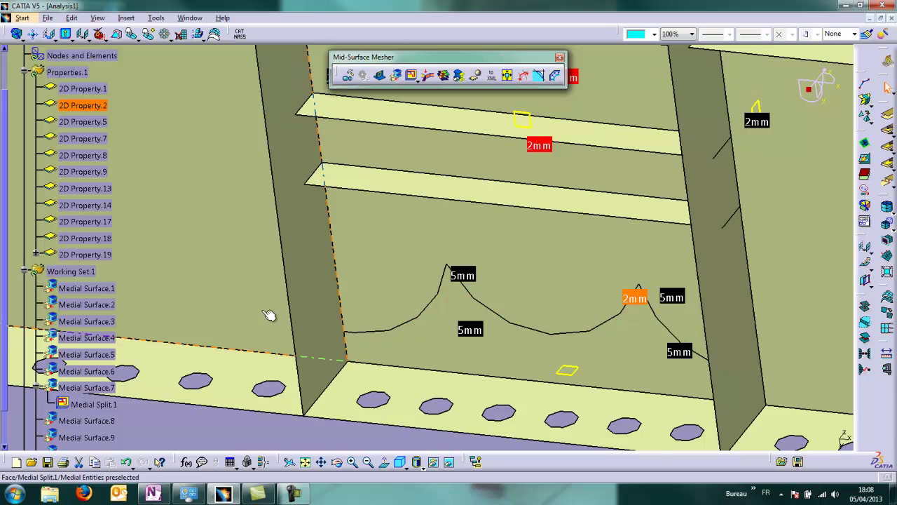
pyautogui.click(35, 256)
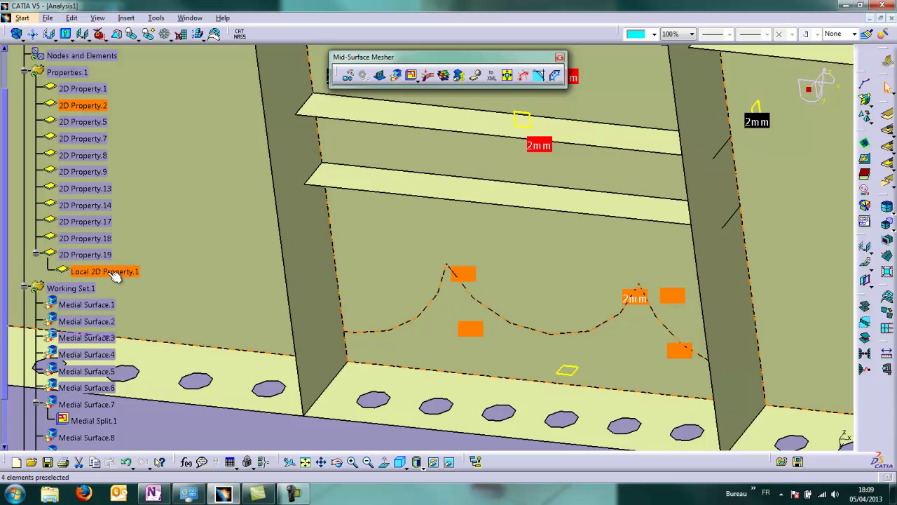
pyautogui.click(80, 271)
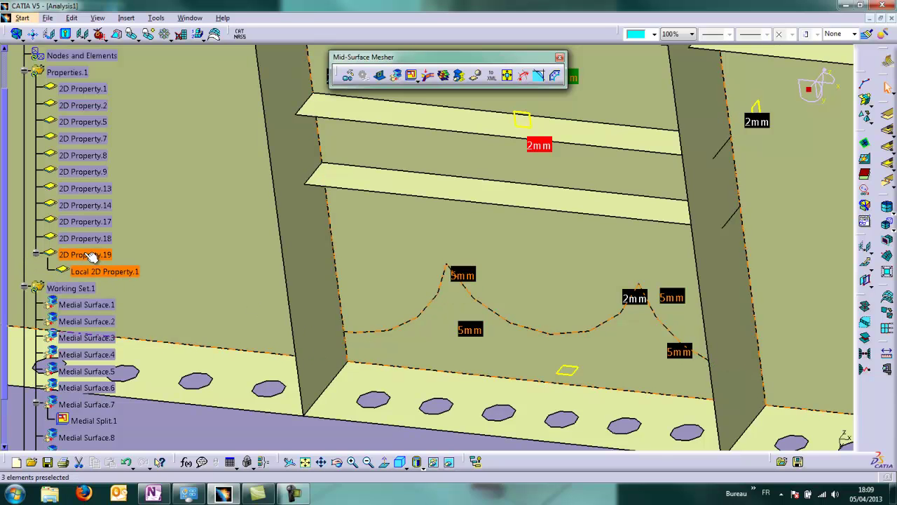
pyautogui.click(35, 255)
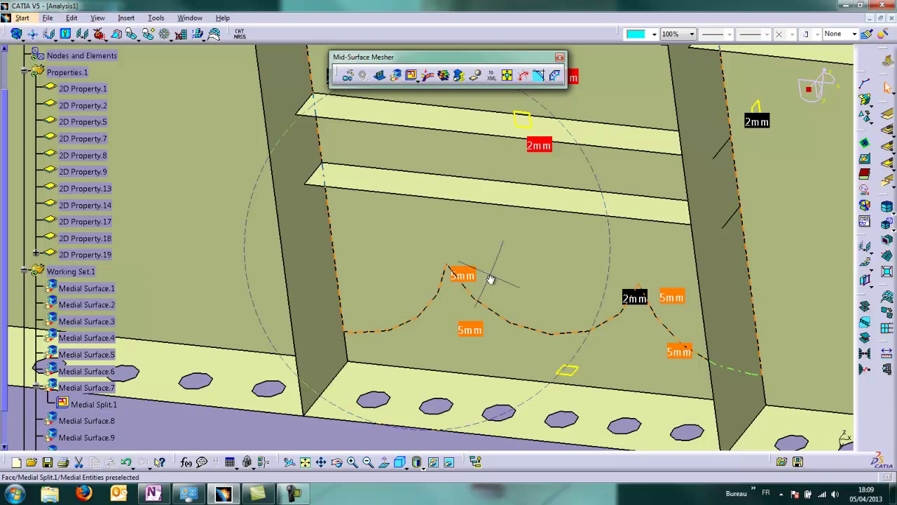
# Step: Compare the complete set of medial surfaces with the solid across the whole part
pyautogui.moveTo(490, 276); pyautogui.dragTo(482, 373, button='middle')
pyautogui.moveTo(377, 323)
pyautogui.mouseDown(button='middle')
pyautogui.moveTo(373, 362)
pyautogui.moveTo(361, 327)
pyautogui.mouseUp(button='middle')
pyautogui.moveTo(366, 367); pyautogui.dragTo(401, 359, button='middle')
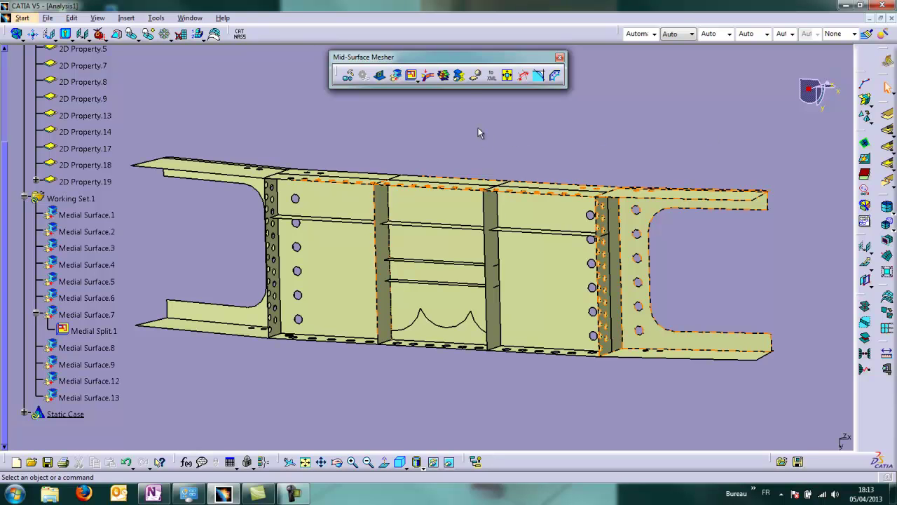
pyautogui.click(459, 76)
pyautogui.moveTo(440, 174); pyautogui.dragTo(440, 201, button='middle')
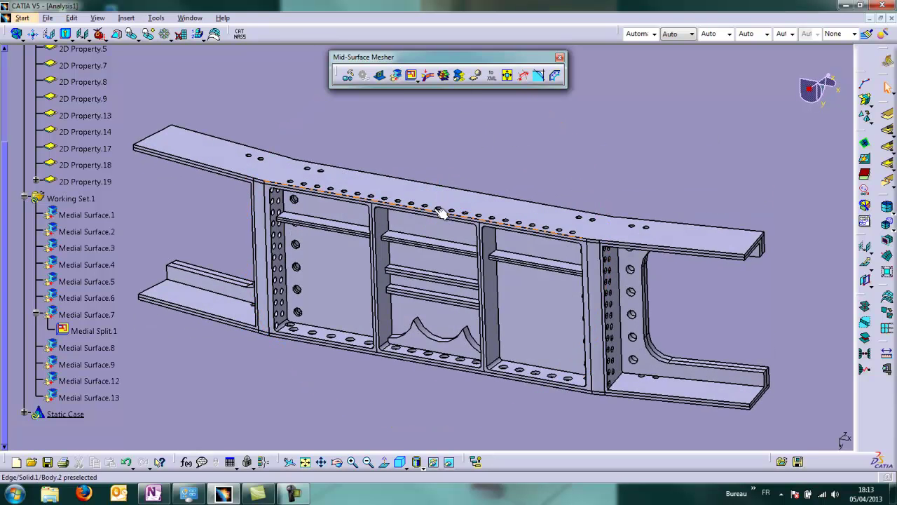
pyautogui.click(459, 77)
pyautogui.click(459, 77)
pyautogui.click(459, 75)
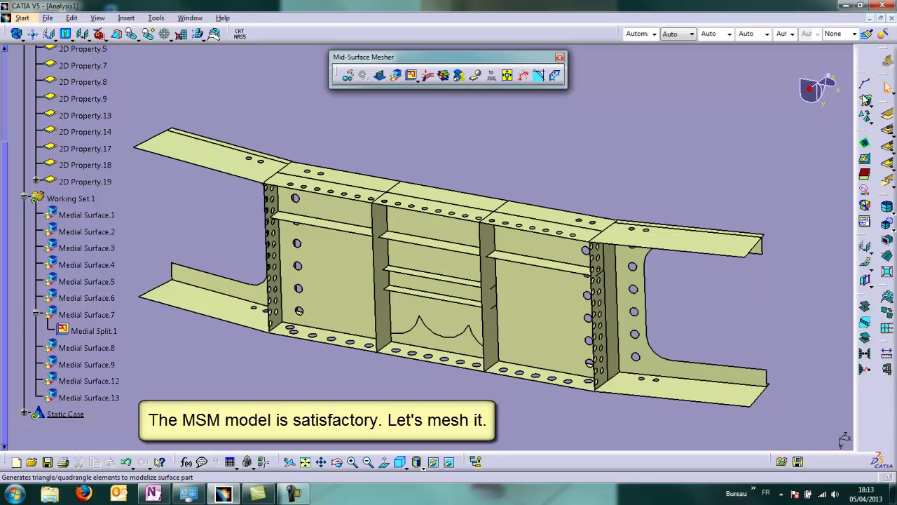
# Step: Mesh the medial surface of the central bay's two lower horizontal stiffeners with linear quadrangle elements of 5 mm and minimized triangles
pyautogui.click(868, 101)
pyautogui.keyDown('ctrl'); pyautogui.moveTo(537, 395); pyautogui.dragTo(535, 369, button='middle'); pyautogui.keyUp('ctrl')
pyautogui.scroll(1, 535, 369)
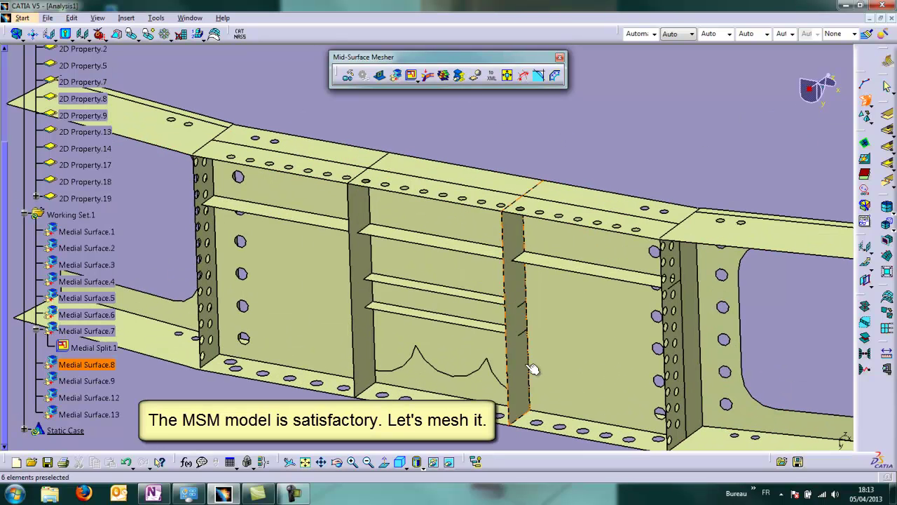
pyautogui.click(436, 321)
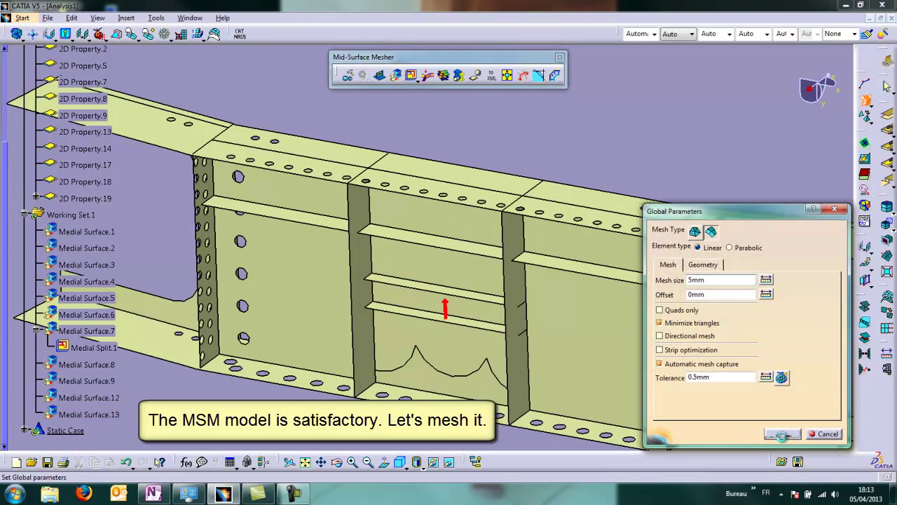
pyautogui.click(785, 433)
pyautogui.click(887, 112)
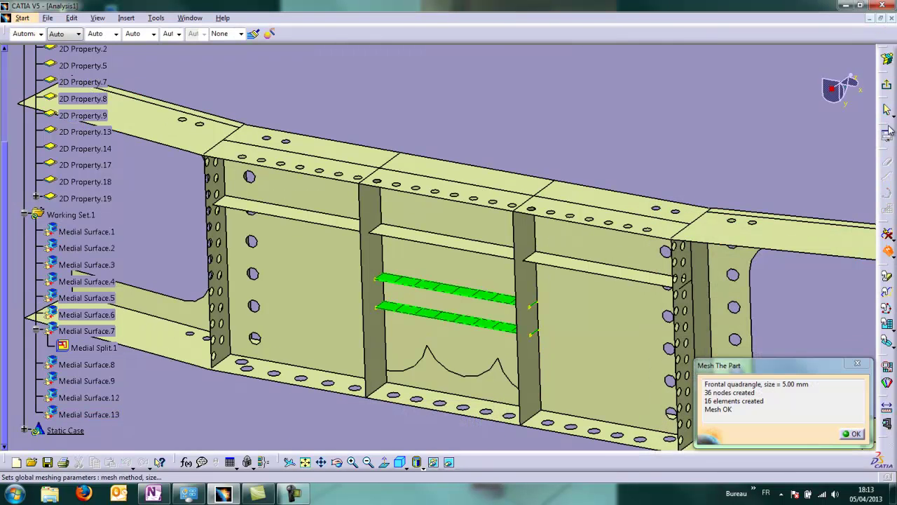
pyautogui.click(886, 86)
# Step: Start a linear quadrangle surface mesh of 5 mm on the upper horizontal stiffeners' medial surface, with a 0.5 mm automatic capture tolerance
pyautogui.click(865, 99)
pyautogui.click(467, 251)
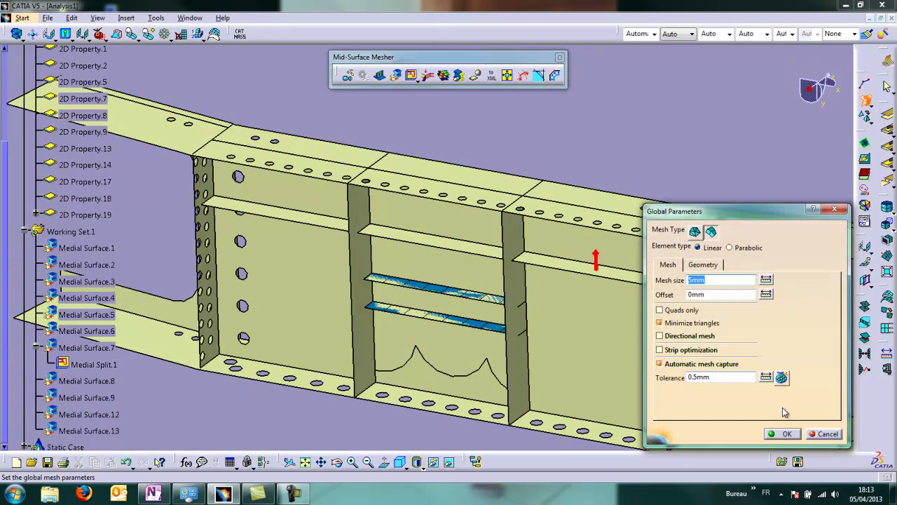
pyautogui.click(783, 431)
pyautogui.moveTo(544, 351); pyautogui.dragTo(502, 364, button='middle')
pyautogui.click(615, 256)
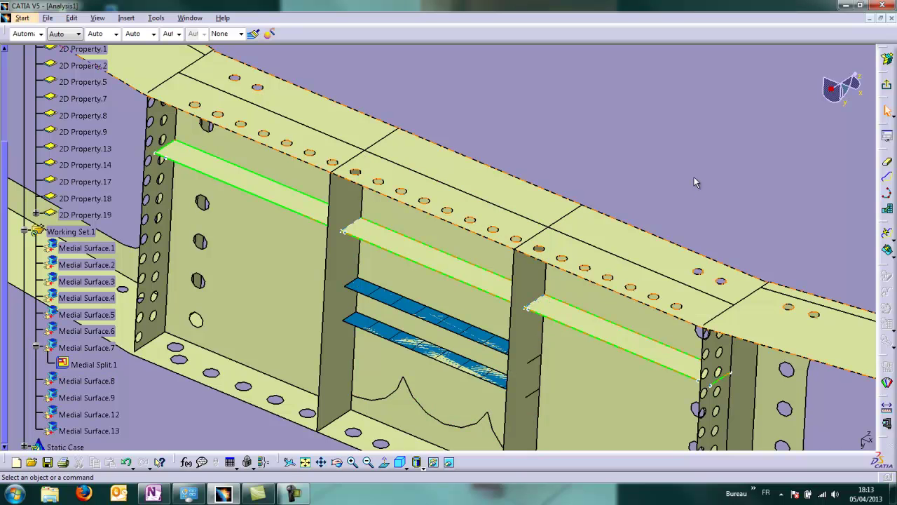
# Step: Constrain the upper horizontal stiffeners' intersections with the intermediate vertical stiffeners, and generate the stiffeners' mesh
pyautogui.click(887, 181)
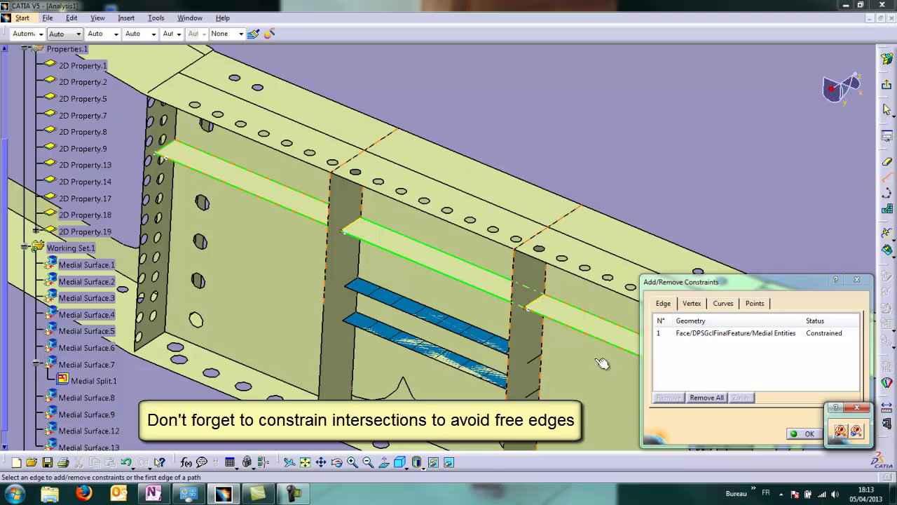
pyautogui.click(806, 434)
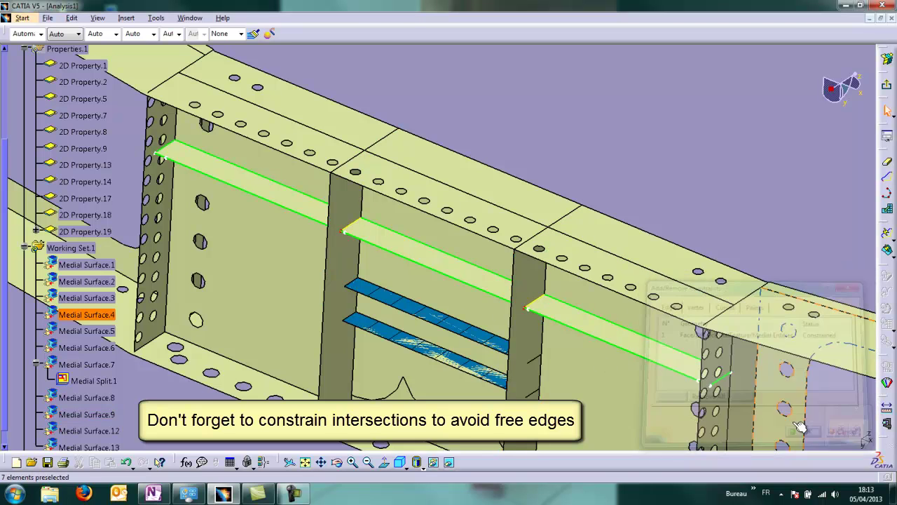
pyautogui.click(887, 250)
pyautogui.click(855, 434)
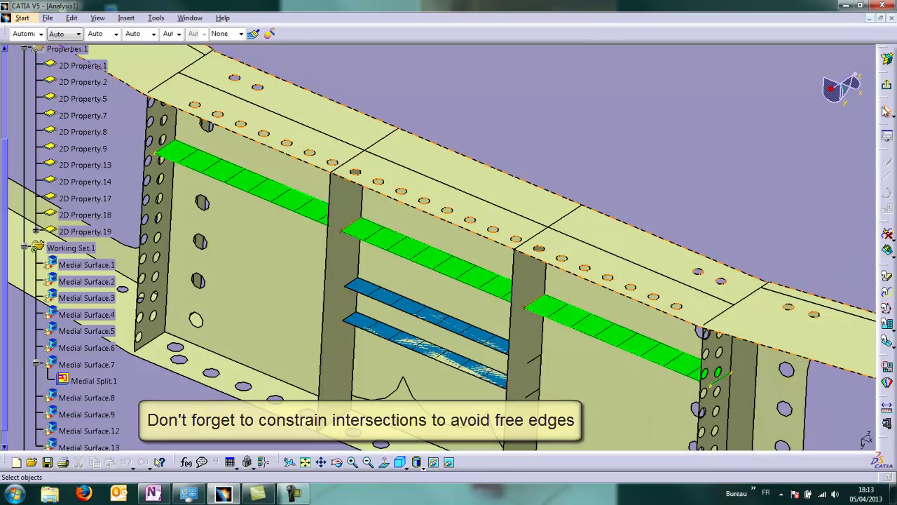
pyautogui.click(887, 85)
# Step: Start a linear quadrangle surface mesh of 5 mm on the split web, with a 0.5 mm automatic capture tolerance
pyautogui.click(866, 100)
pyautogui.click(448, 378)
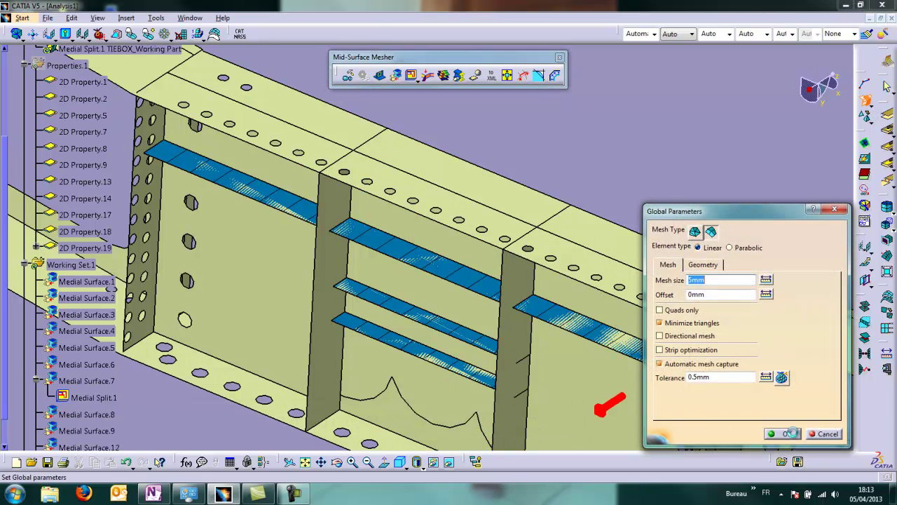
pyautogui.click(790, 433)
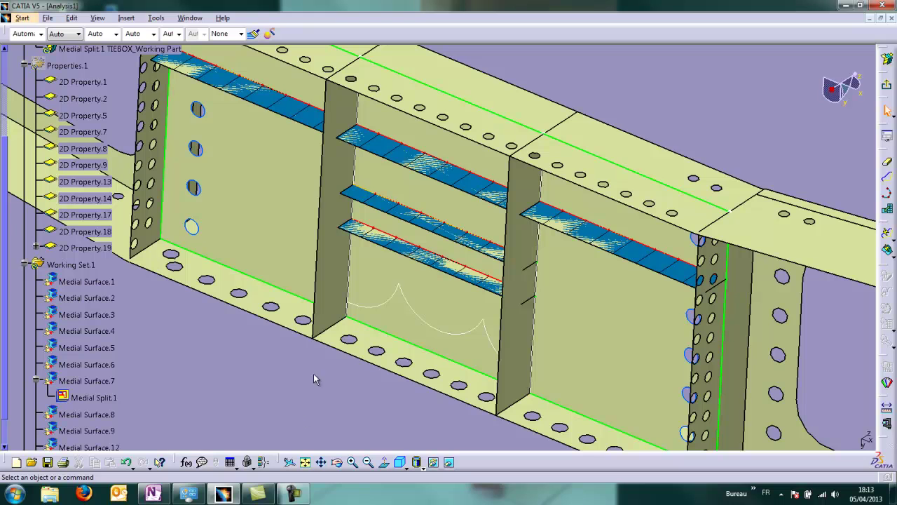
# Step: Constrain the web's intersections and scalloped split lines in the central bay, and generate the web mesh
pyautogui.click(888, 177)
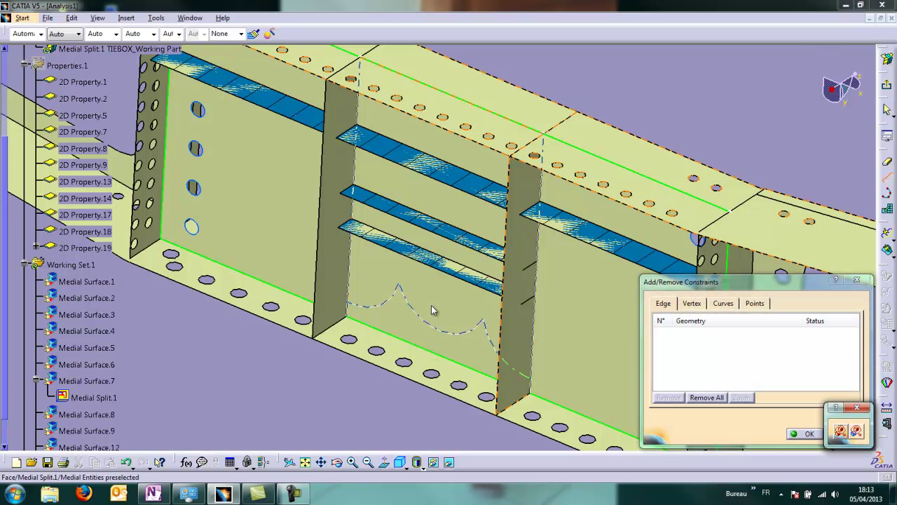
pyautogui.click(438, 305)
pyautogui.click(803, 434)
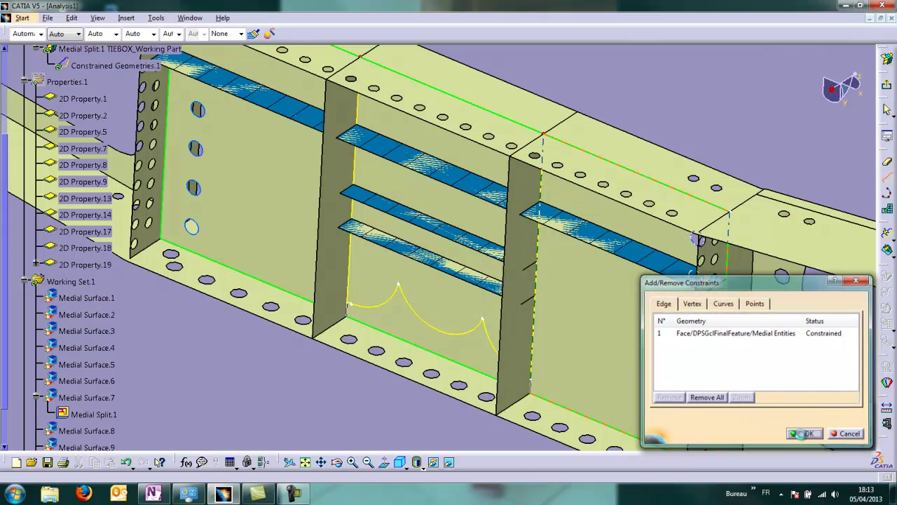
pyautogui.click(887, 252)
pyautogui.click(853, 434)
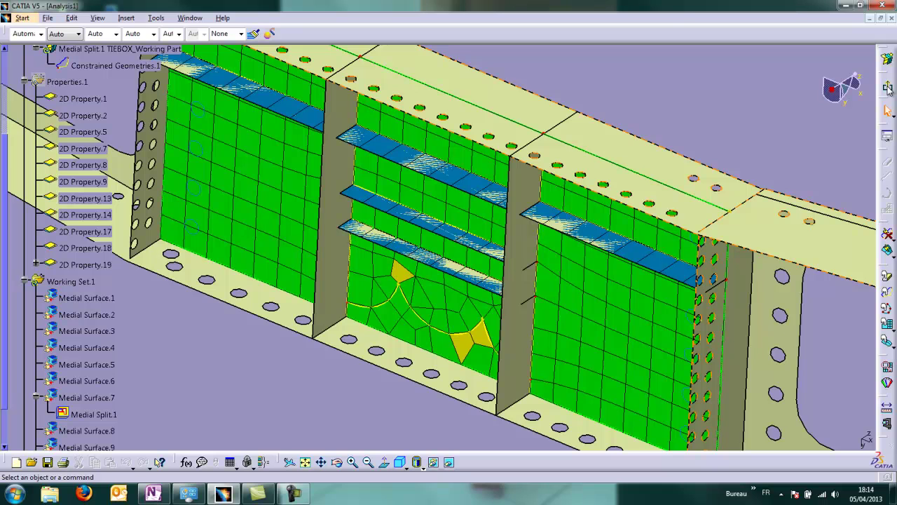
pyautogui.click(887, 87)
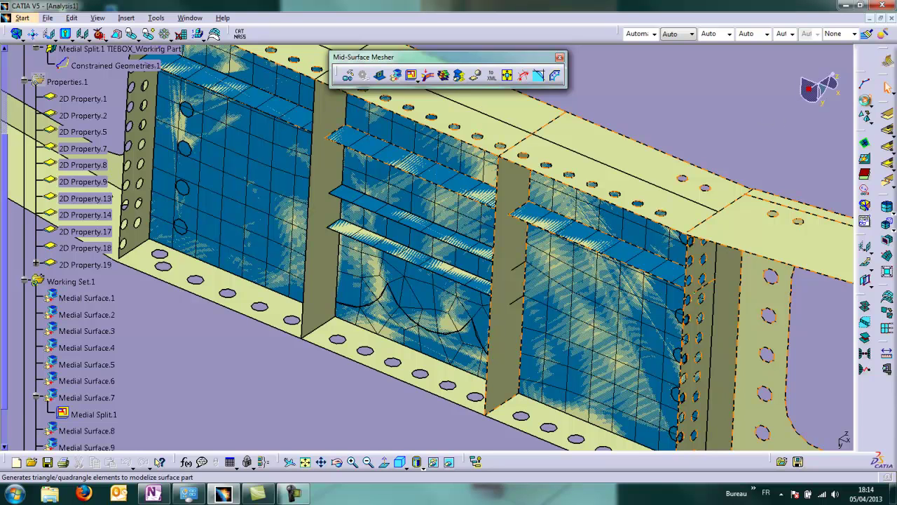
# Step: Mesh the intermediate vertical stiffener left of the central bay with linear quadrangle elements of 5 mm and automatic mesh capture
pyautogui.click(866, 100)
pyautogui.click(350, 281)
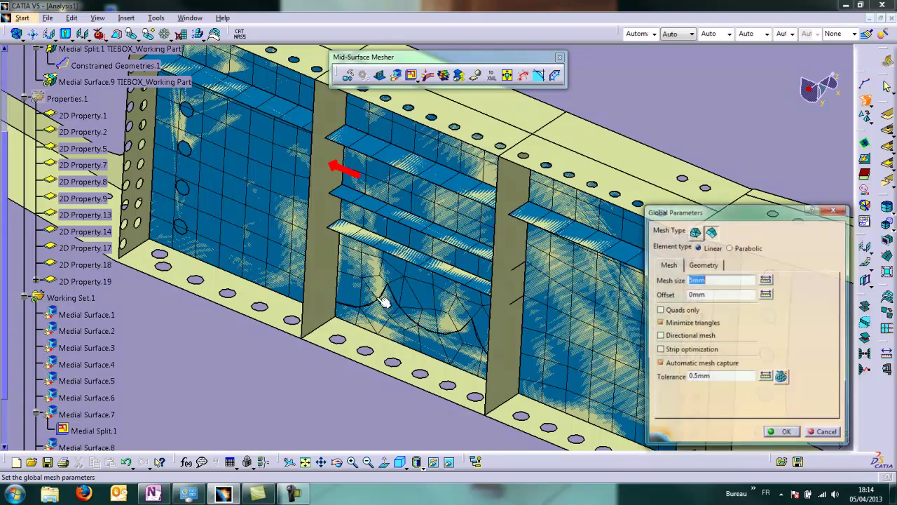
pyautogui.click(777, 434)
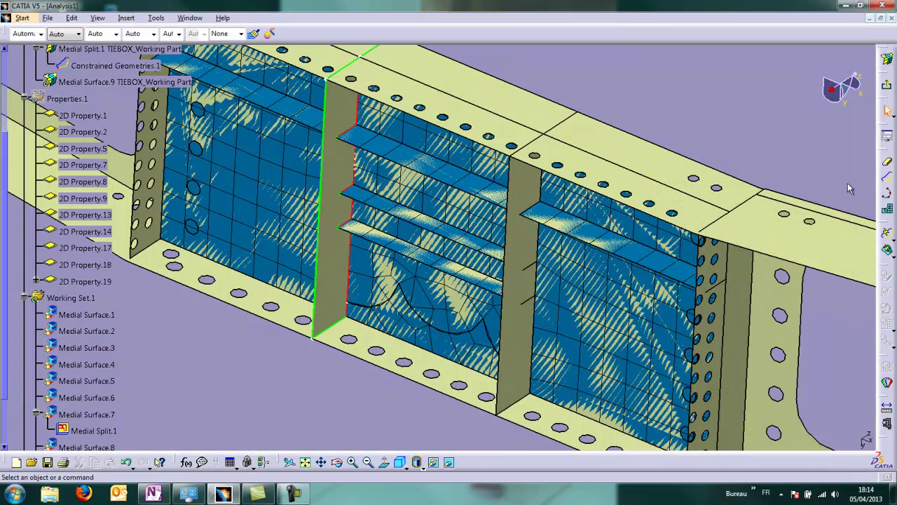
pyautogui.click(887, 251)
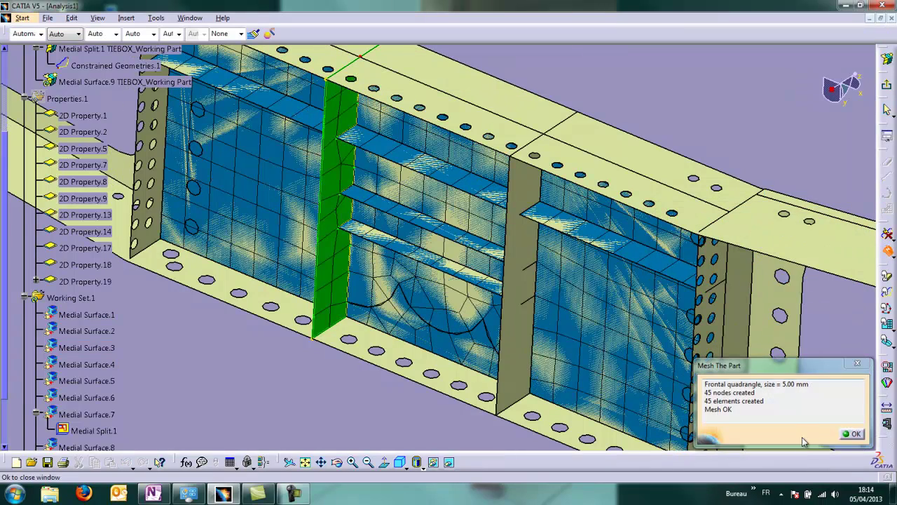
pyautogui.click(851, 434)
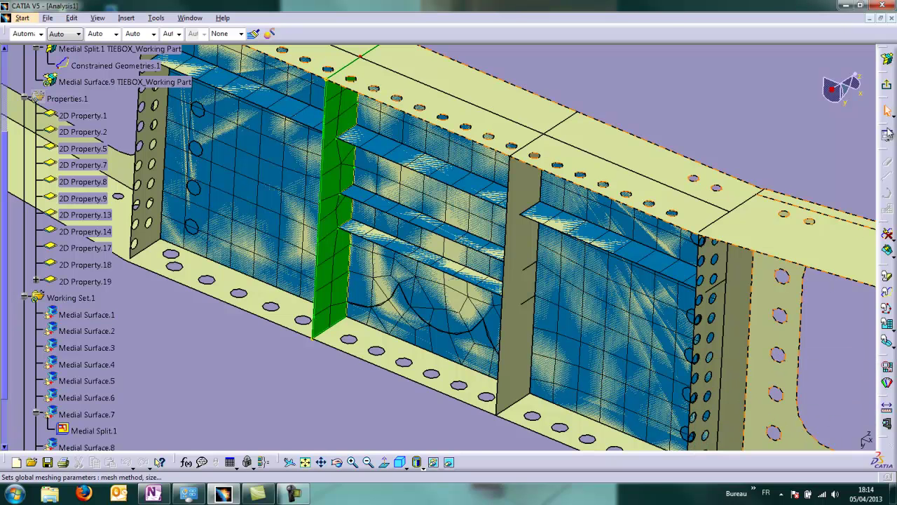
pyautogui.click(886, 84)
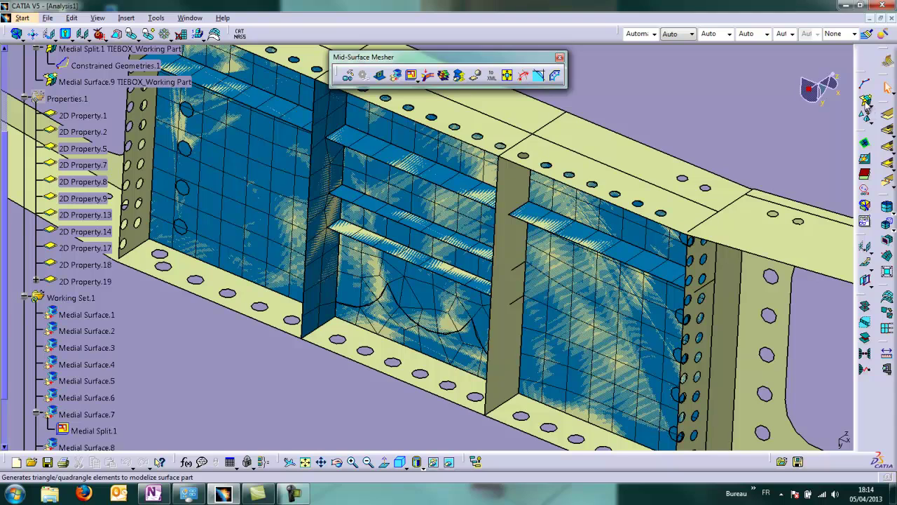
# Step: Mesh the intermediate vertical stiffener right of the central bay with 5 mm linear quadrangles and a 0.5 mm automatic capture tolerance
pyautogui.click(866, 101)
pyautogui.click(518, 361)
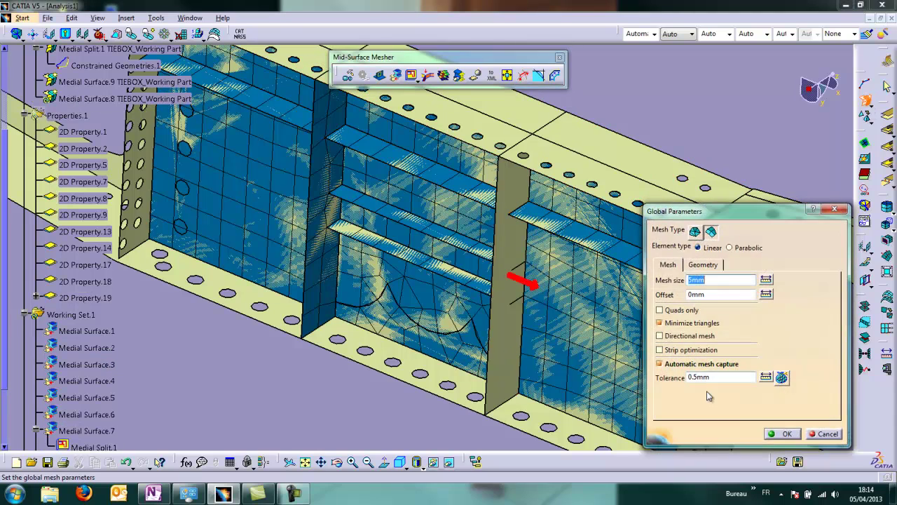
pyautogui.click(780, 434)
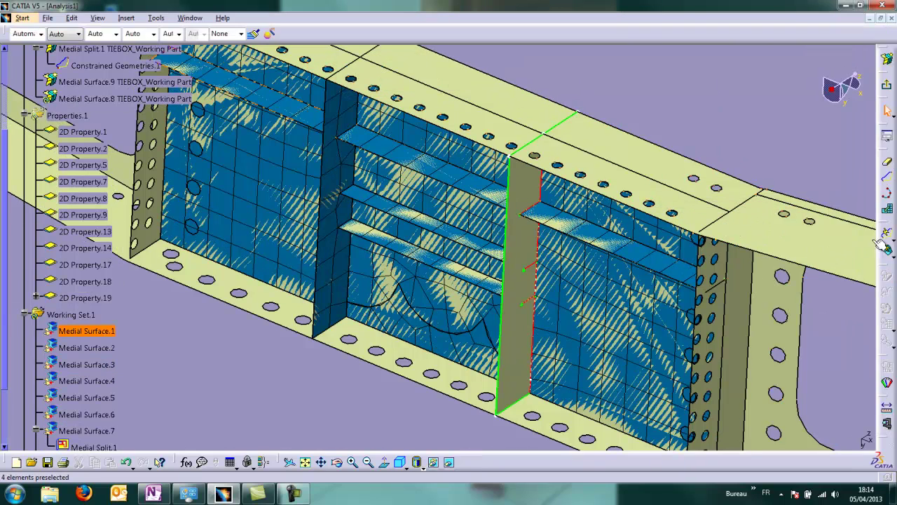
pyautogui.click(887, 253)
pyautogui.click(852, 433)
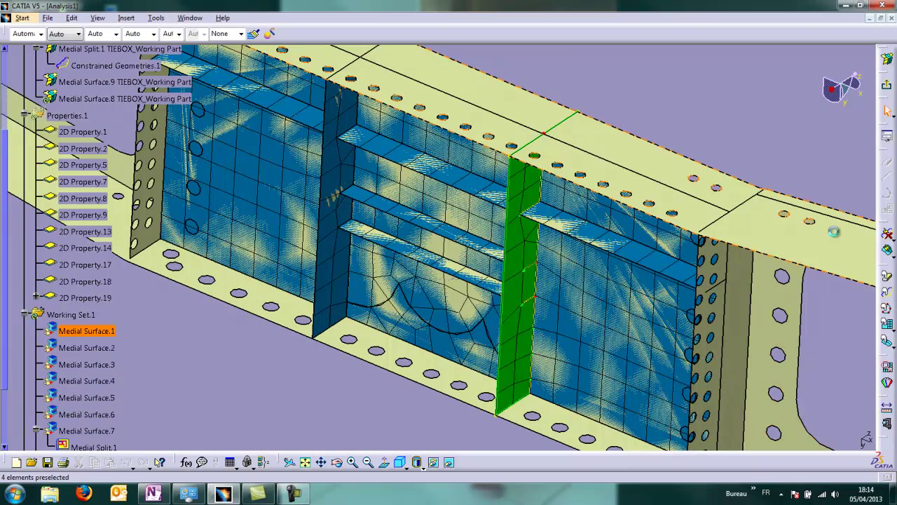
pyautogui.click(887, 97)
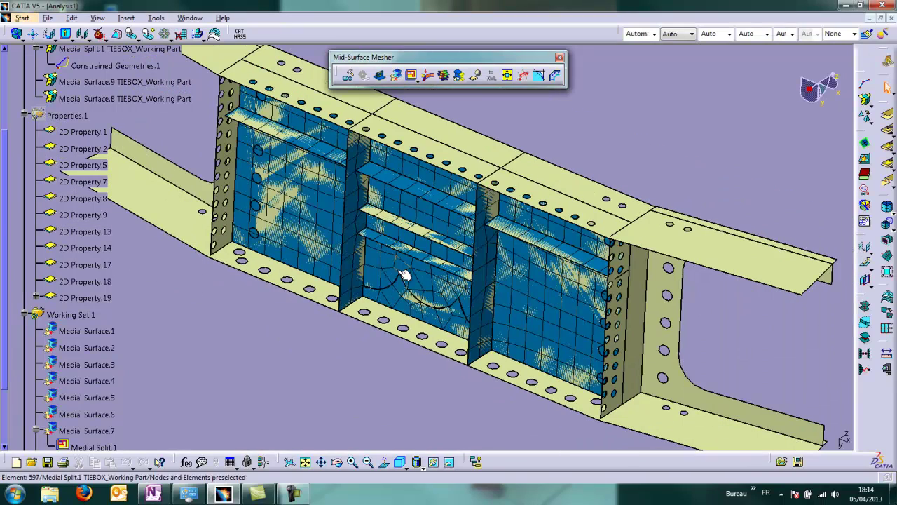
# Step: Mesh the notched, perforated end plate Medial Surface.4 with 5 mm linear quadrangles and automatic mesh capture at 0.5 mm tolerance
pyautogui.click(867, 100)
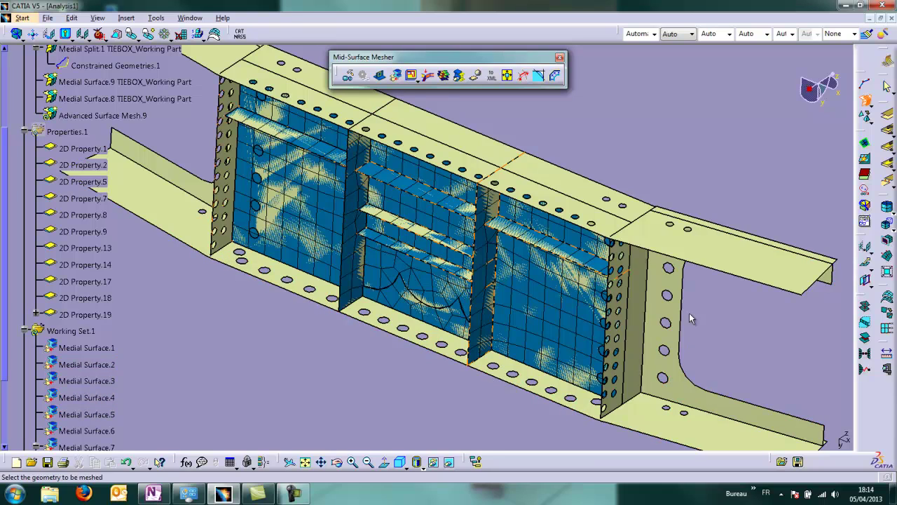
pyautogui.moveTo(578, 315); pyautogui.dragTo(304, 293, button='middle')
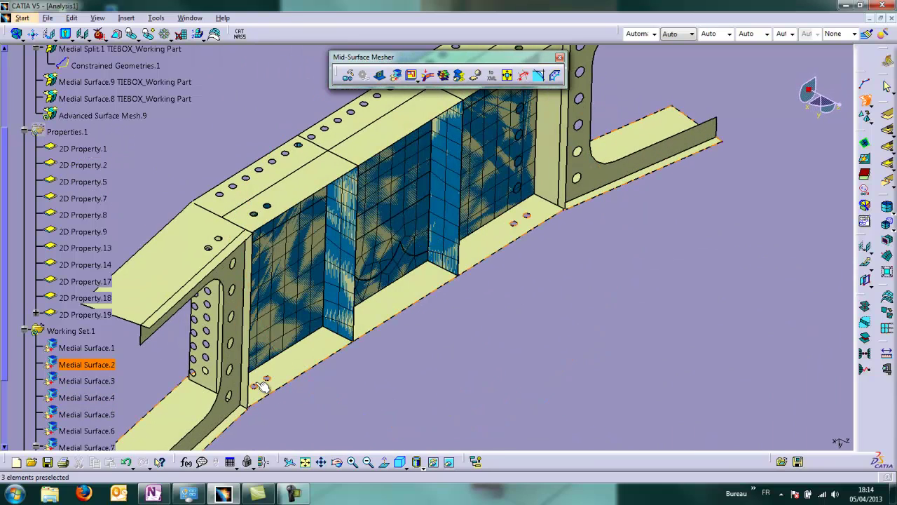
pyautogui.middleClick(238, 351)
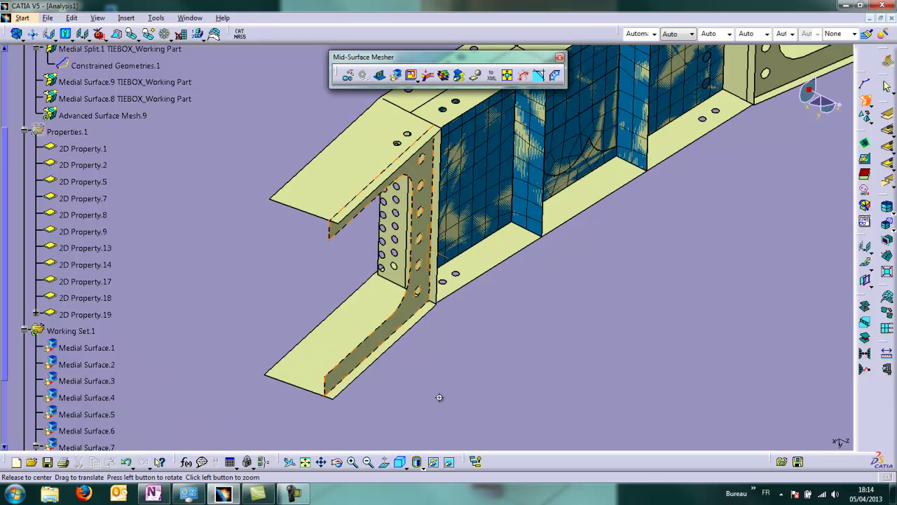
pyautogui.moveTo(441, 402); pyautogui.dragTo(425, 363, button='middle')
pyautogui.click(415, 321)
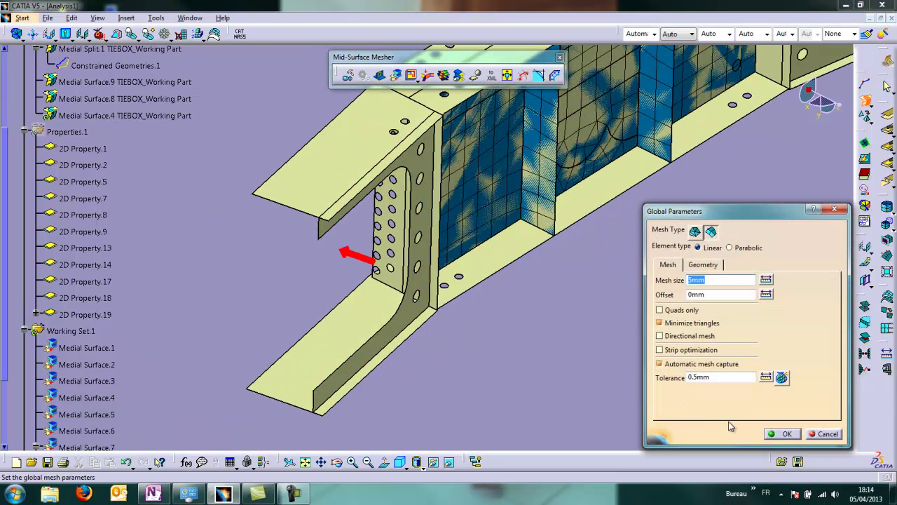
pyautogui.click(785, 433)
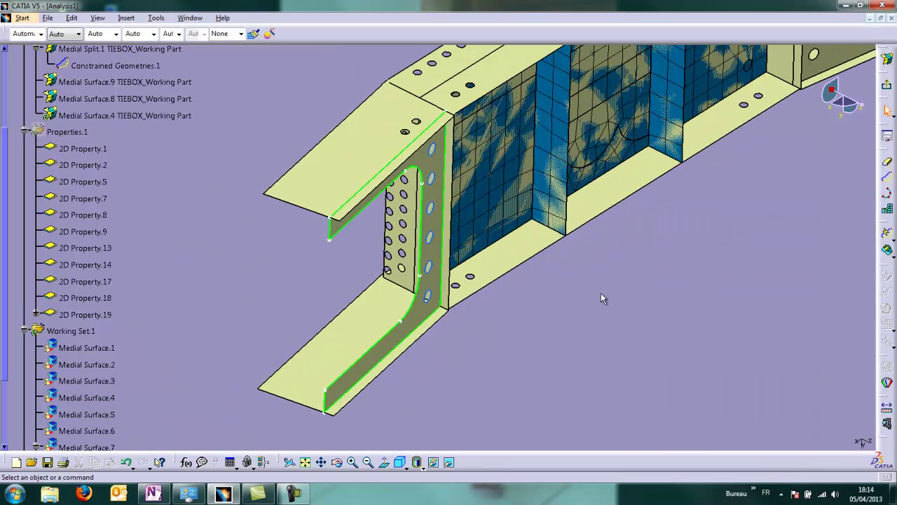
pyautogui.click(887, 252)
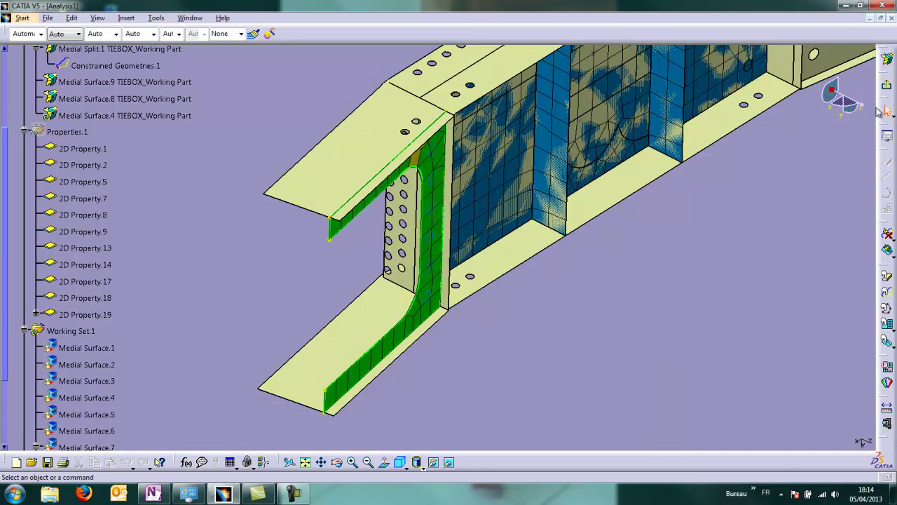
# Step: Mesh the notched end plate at the opposite end, Medial Surface.6, with 5 mm linear quadrangles and 0.5 mm automatic capture
pyautogui.moveTo(674, 214); pyautogui.dragTo(394, 345, button='middle')
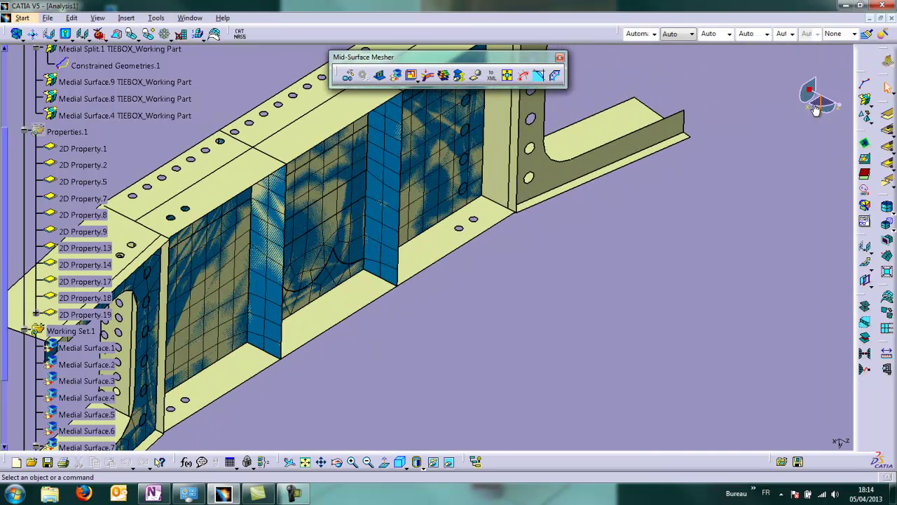
pyautogui.click(866, 98)
pyautogui.click(532, 180)
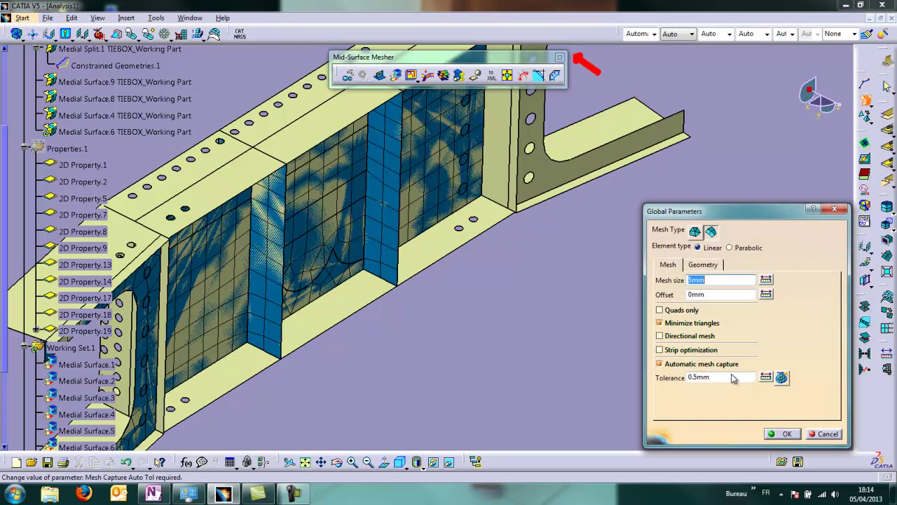
pyautogui.click(785, 433)
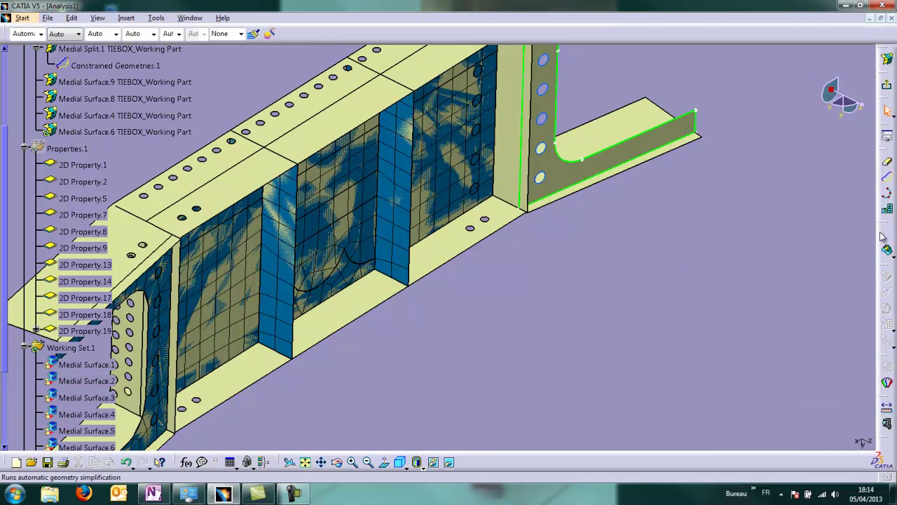
pyautogui.click(887, 87)
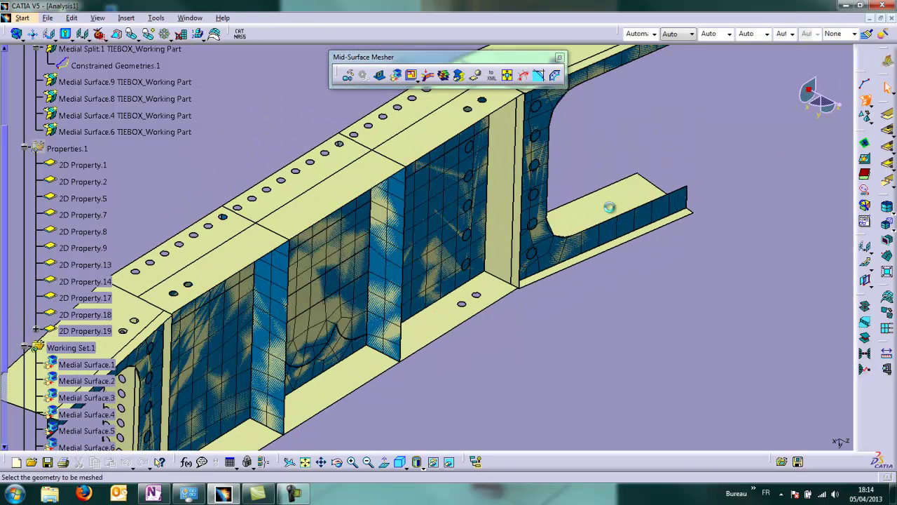
# Step: Mesh the perforated vertical end stiffener Medial Surface.5 with 5 mm linear quadrangles, capturing neighbouring meshes within 0.5 mm
pyautogui.click(866, 100)
pyautogui.click(505, 223)
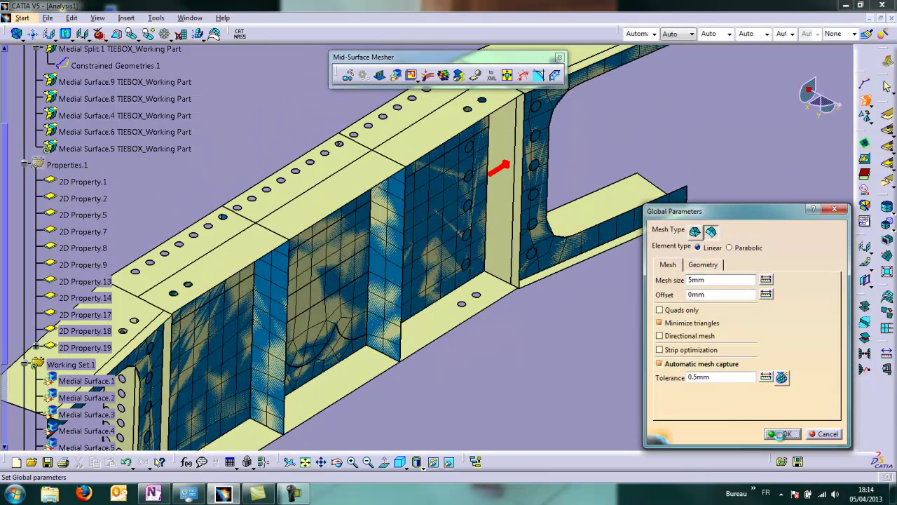
pyautogui.click(782, 434)
pyautogui.click(887, 231)
pyautogui.click(886, 87)
# Step: Mesh the remaining perforated vertical end stiffener, Medial Surface.3, with 5 mm linear quadrangles and 0.5 mm automatic mesh capture
pyautogui.moveTo(599, 275); pyautogui.dragTo(728, 218, button='middle')
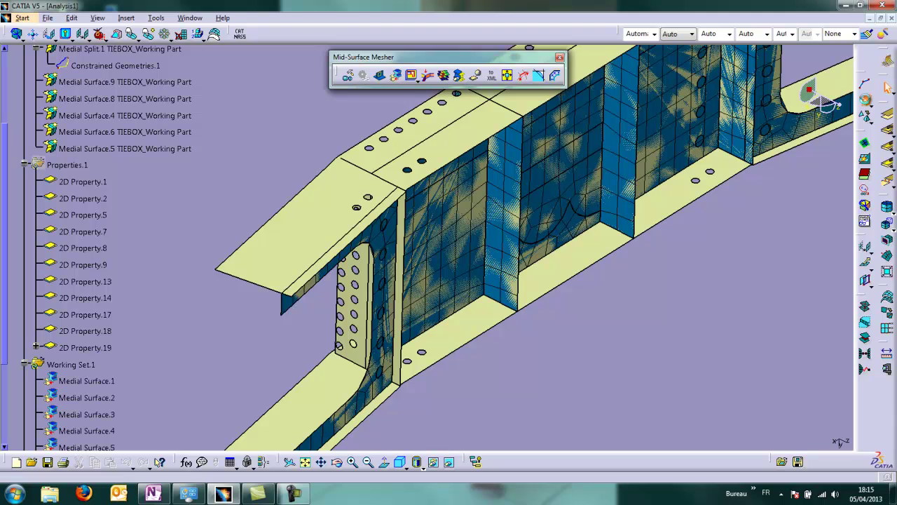
pyautogui.click(865, 102)
pyautogui.click(363, 356)
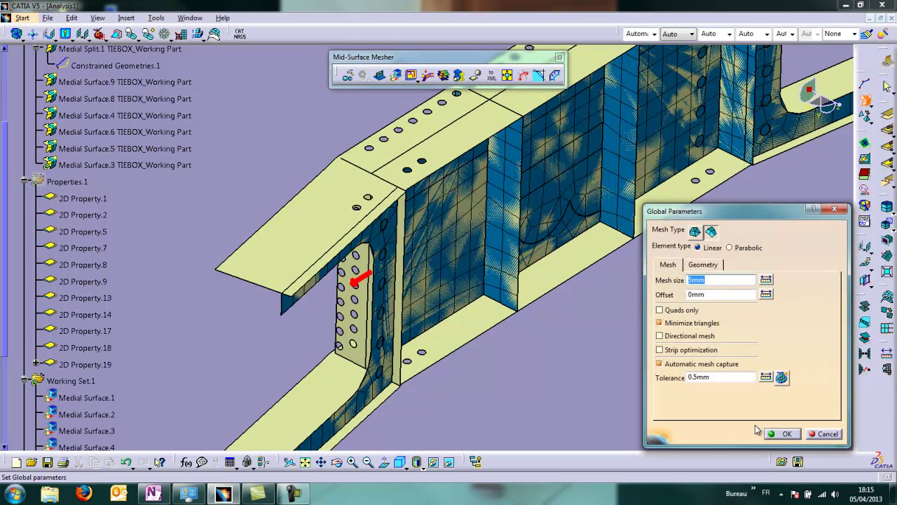
pyautogui.click(772, 434)
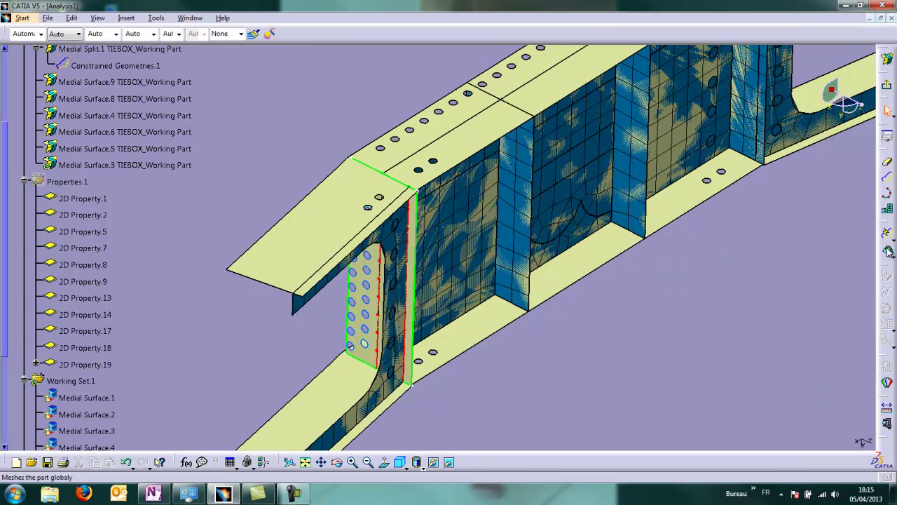
pyautogui.click(887, 251)
pyautogui.moveTo(669, 288); pyautogui.dragTo(607, 349, button='middle')
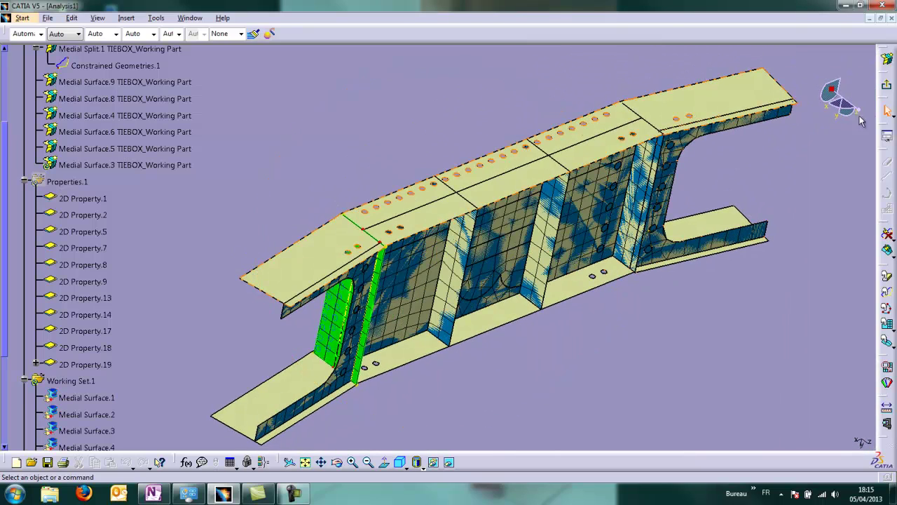
pyautogui.click(889, 89)
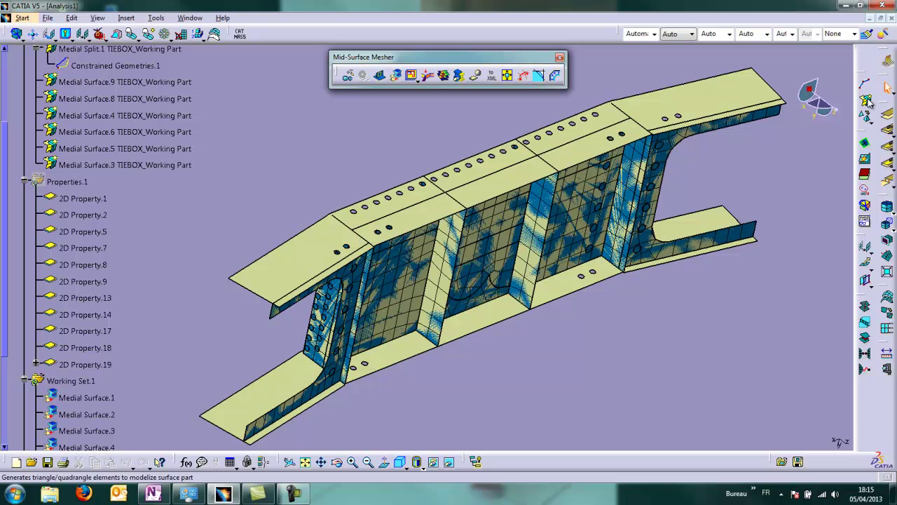
# Step: Mesh the long upper flange with quadrangle elements, capturing the adjoining web, stiffener and end plate meshes
pyautogui.click(867, 101)
pyautogui.click(715, 100)
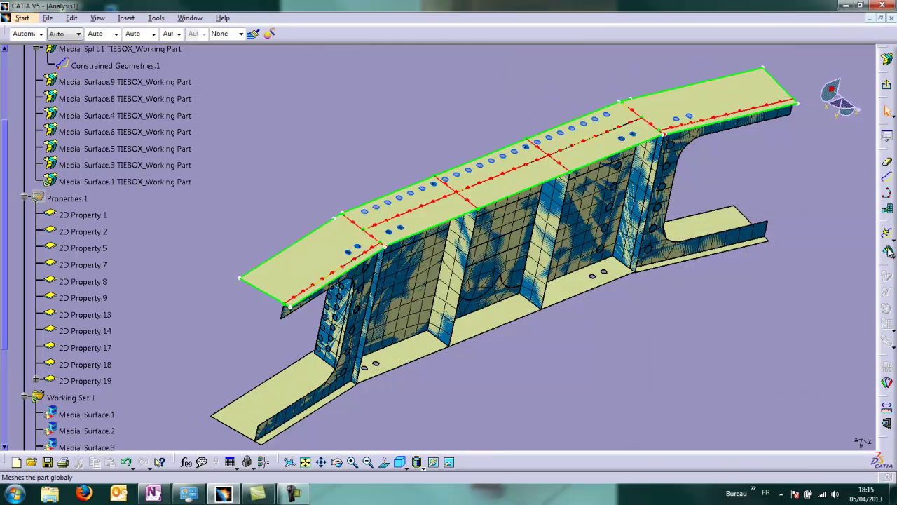
pyautogui.click(888, 252)
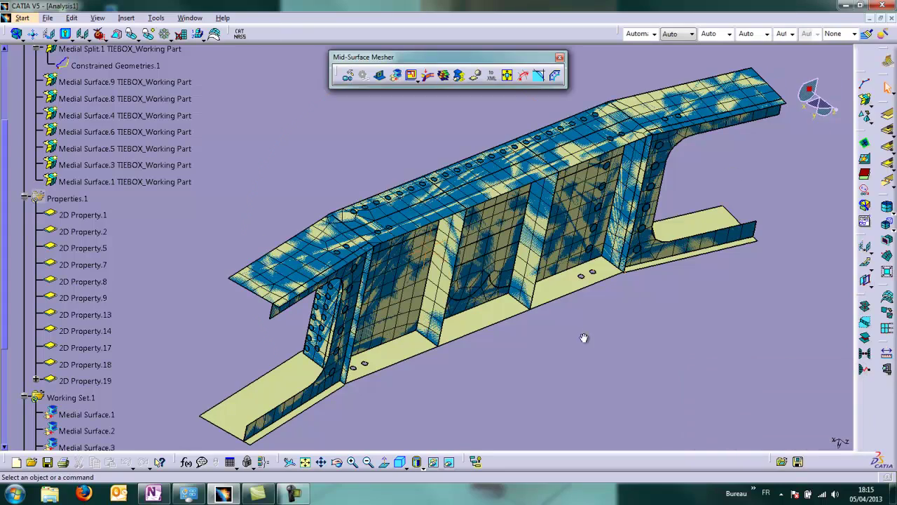
# Step: Mesh the long lower flange with 5 mm frontal quadrangle elements connected to the neighbouring meshes
pyautogui.moveTo(584, 337); pyautogui.dragTo(582, 225, button='middle')
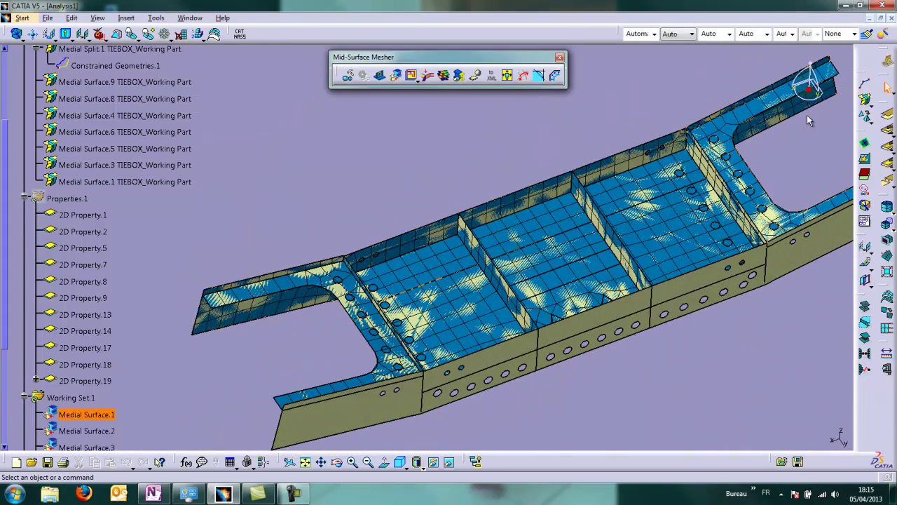
pyautogui.click(868, 102)
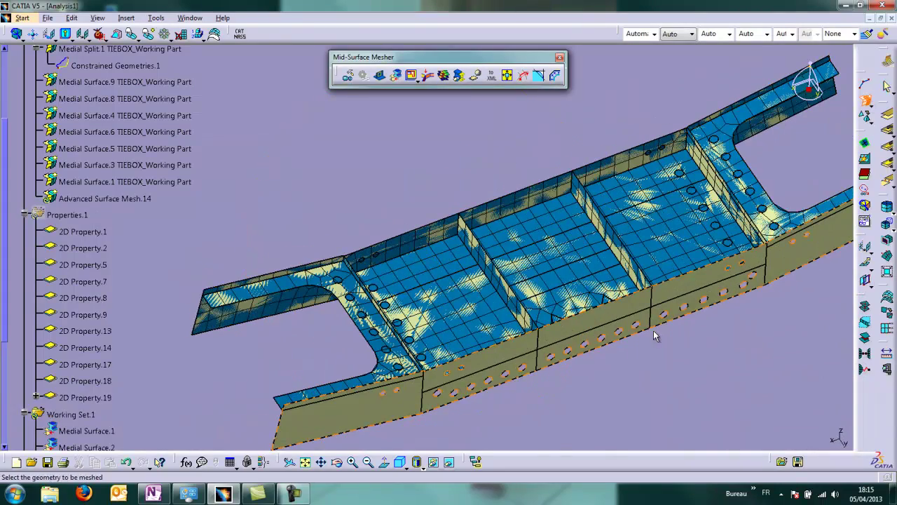
pyautogui.click(618, 312)
pyautogui.click(783, 432)
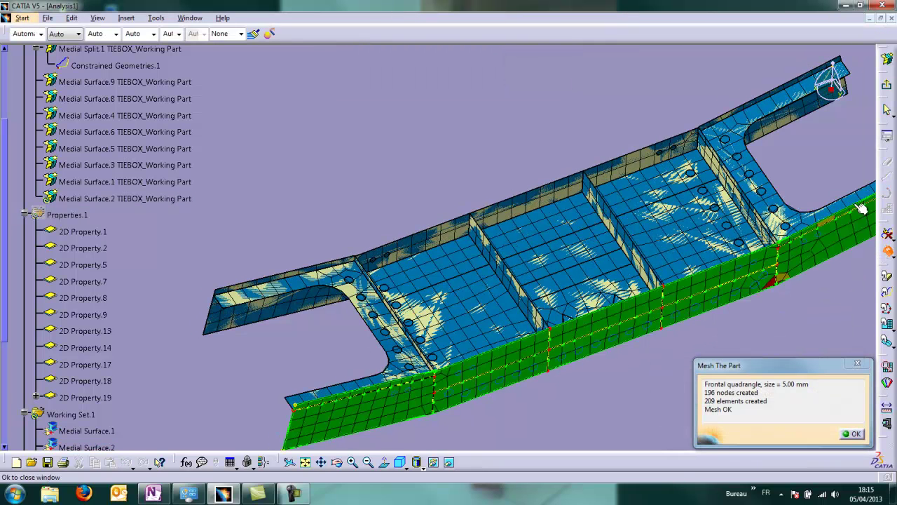
pyautogui.click(888, 87)
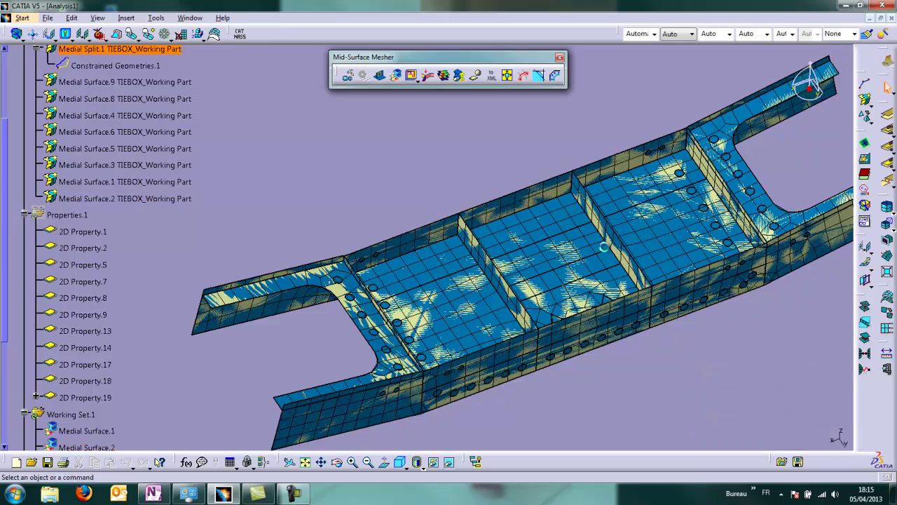
# Step: Inspect the completed mesh from several sides and check its free edges for unconnected parts
pyautogui.moveTo(421, 381); pyautogui.dragTo(617, 378, button='middle')
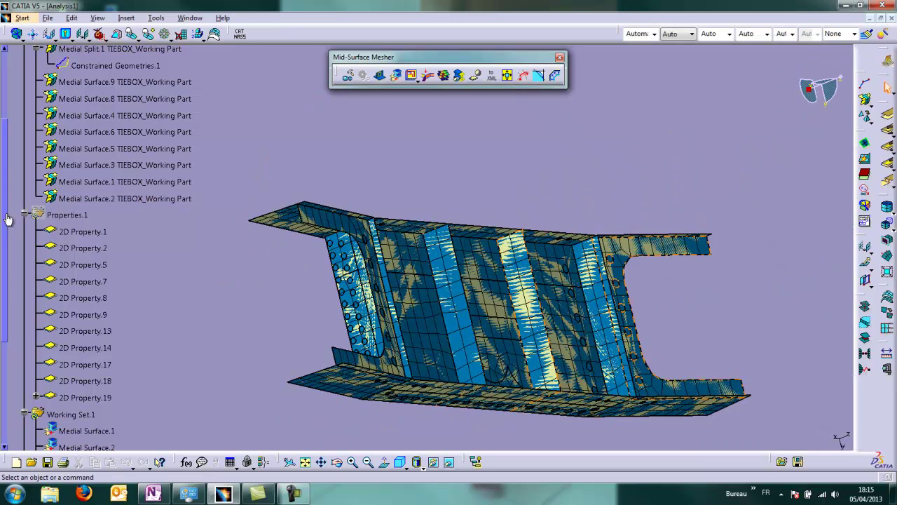
pyautogui.moveTo(5, 219); pyautogui.dragTo(3, 148)
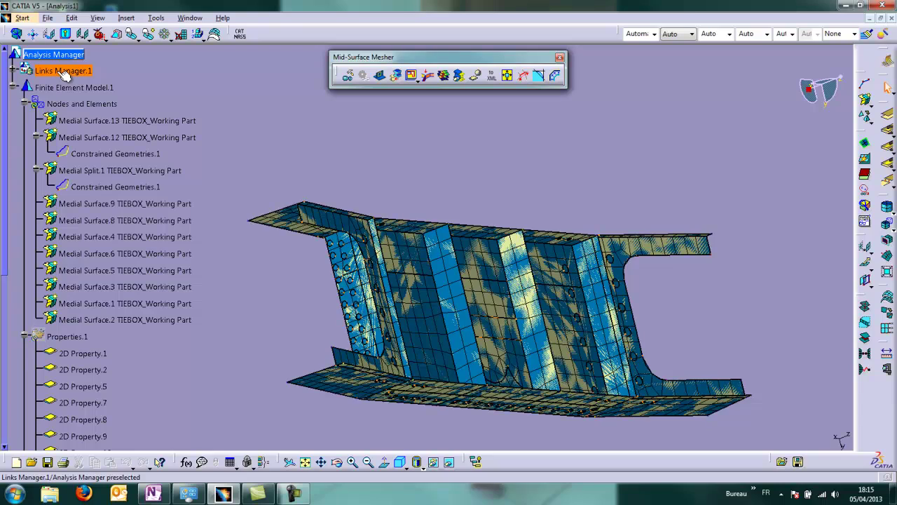
pyautogui.moveTo(476, 286); pyautogui.dragTo(603, 291, button='middle')
pyautogui.click(866, 145)
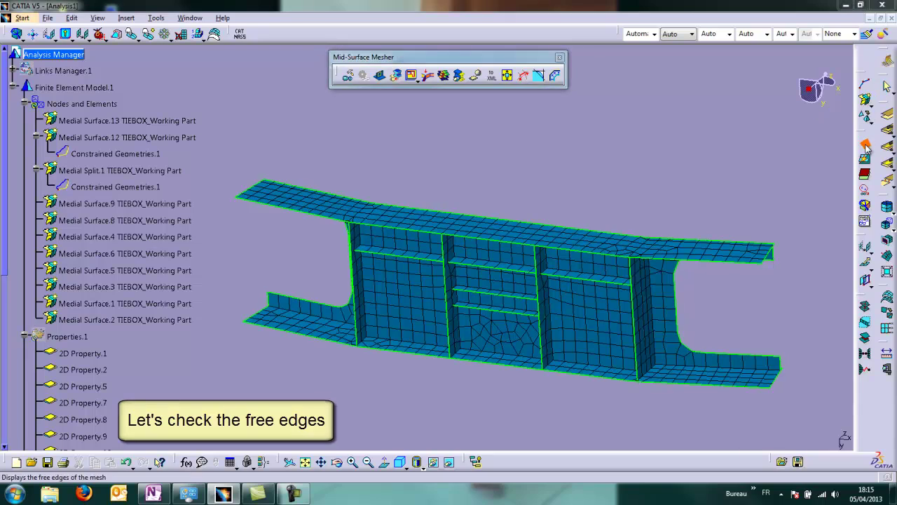
pyautogui.moveTo(421, 395); pyautogui.dragTo(393, 289, button='middle')
pyautogui.click(835, 383)
# Step: Check all mesh parts for interferences with a 0.1 mm clearance and the dynamic check enabled
pyautogui.click(865, 160)
pyautogui.click(736, 368)
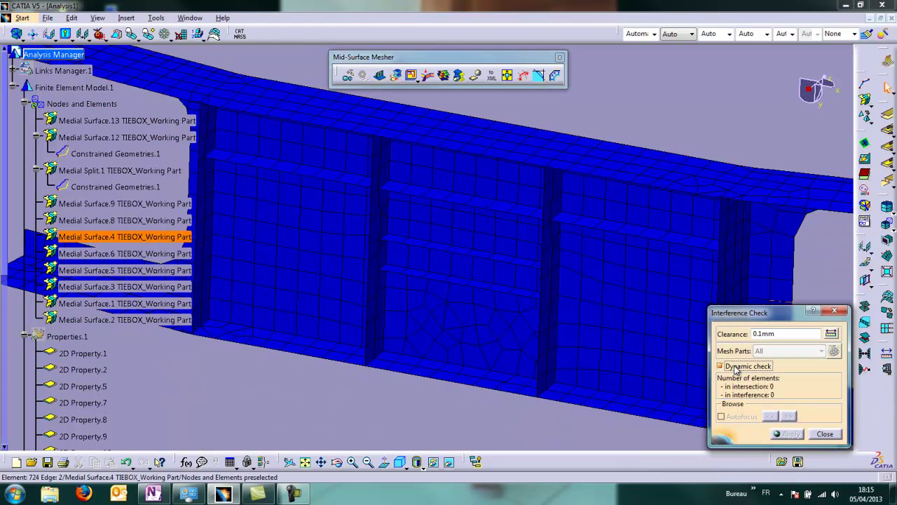
pyautogui.moveTo(387, 419); pyautogui.dragTo(375, 341, button='middle')
pyautogui.click(816, 434)
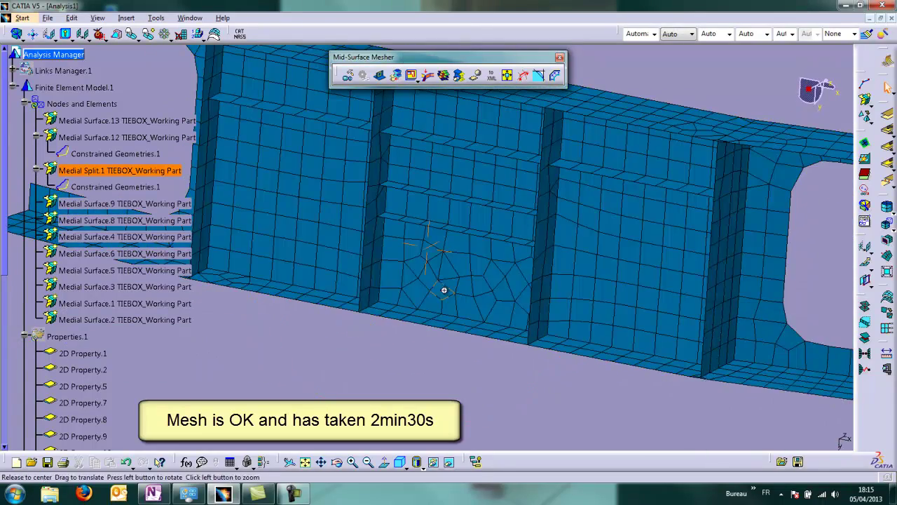
pyautogui.moveTo(444, 289); pyautogui.dragTo(449, 392, button='middle')
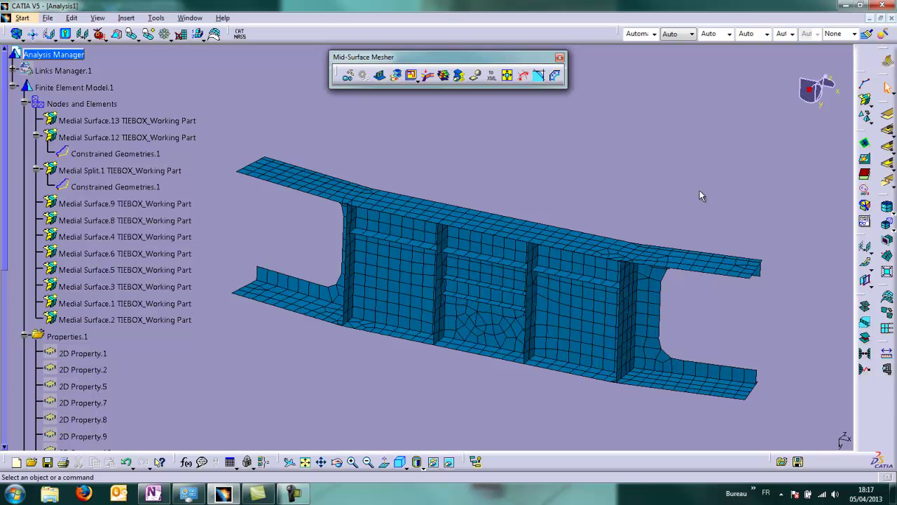
# Step: Switch to the Generative Structural Analysis workbench and compute the model with the Mesh Only option
pyautogui.click(886, 61)
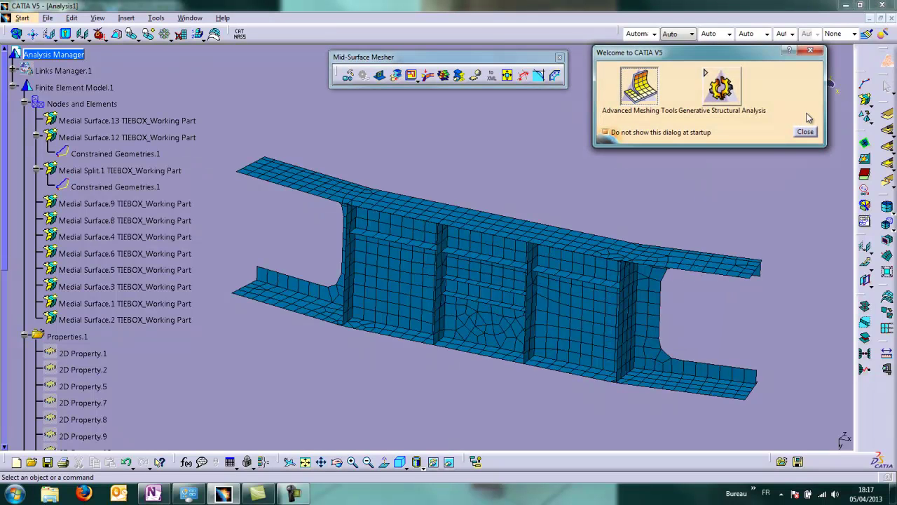
pyautogui.click(743, 112)
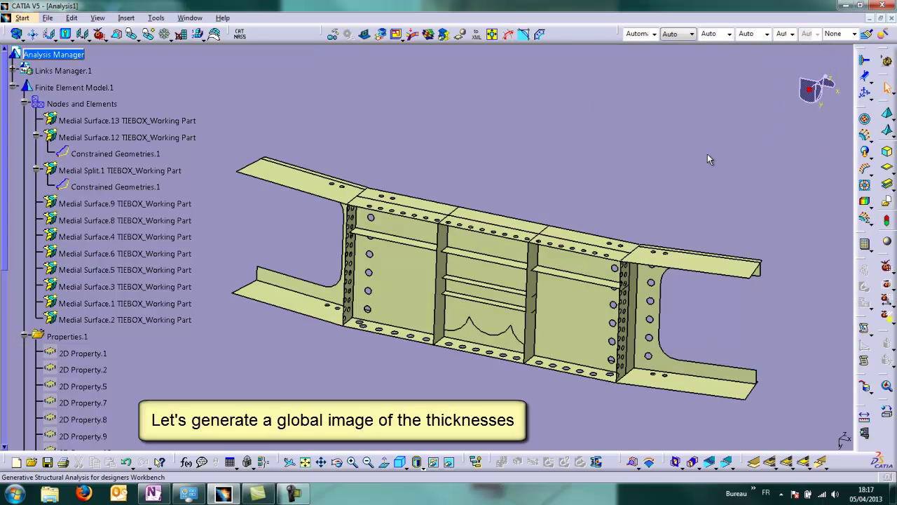
pyautogui.click(865, 246)
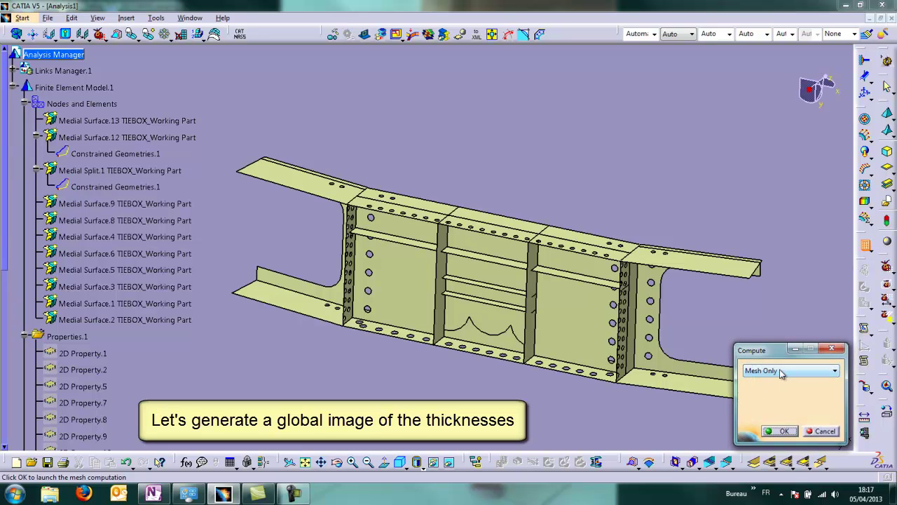
pyautogui.click(781, 431)
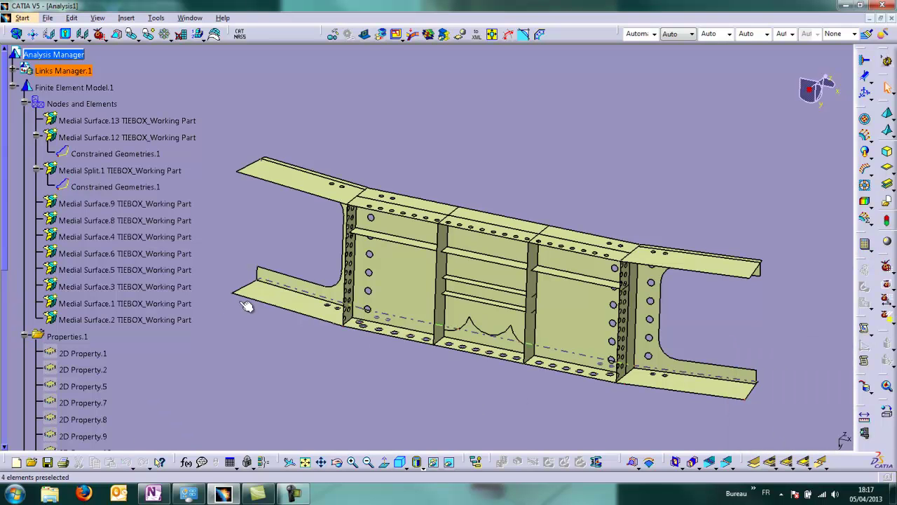
# Step: Generate a Thickness fringe image from the Properties.1 set and examine the thickness distribution over the whole part
pyautogui.scroll(-3, 60, 338)
pyautogui.click(74, 215)
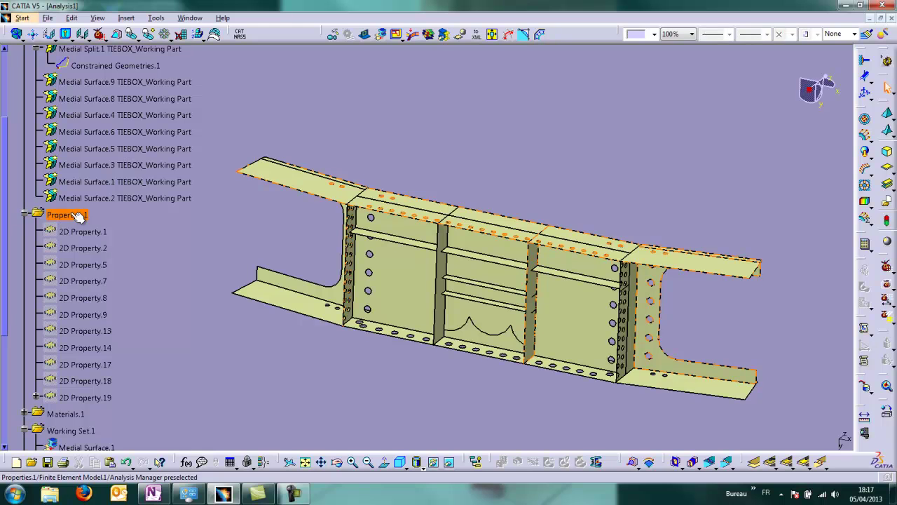
pyautogui.rightClick(77, 216)
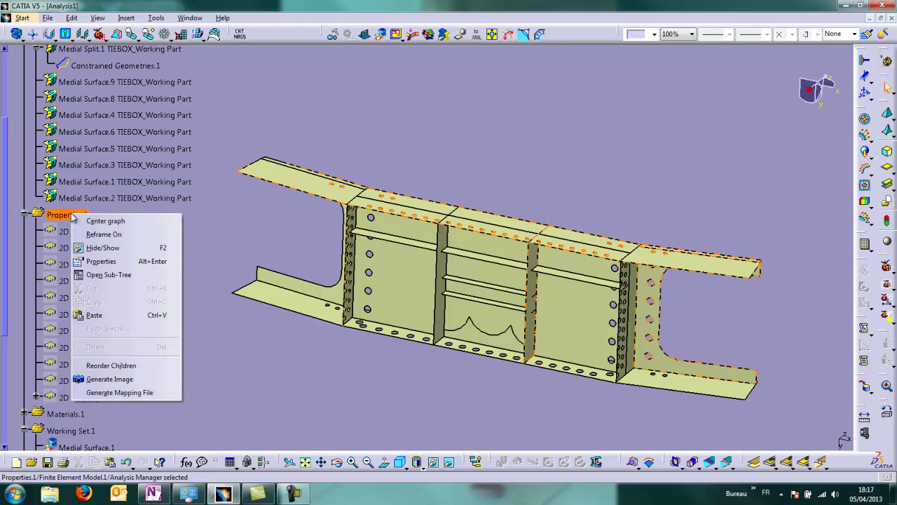
pyautogui.click(119, 382)
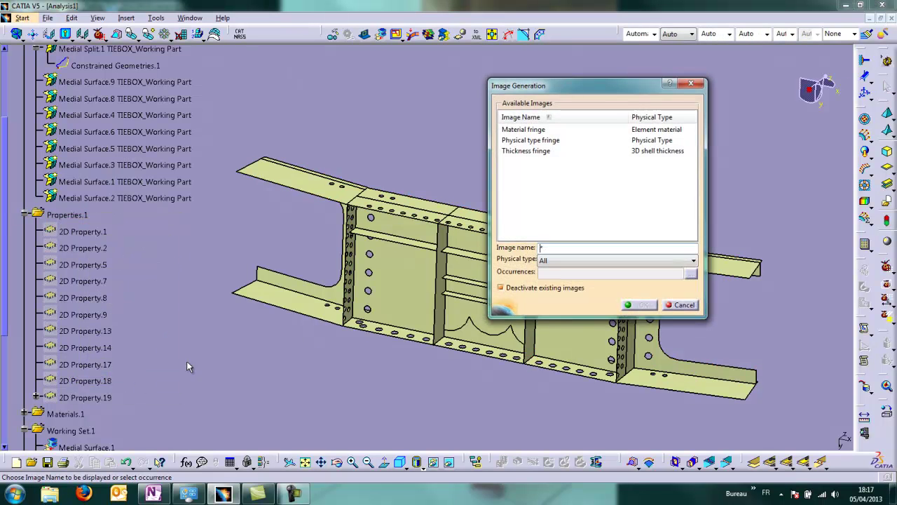
pyautogui.click(521, 152)
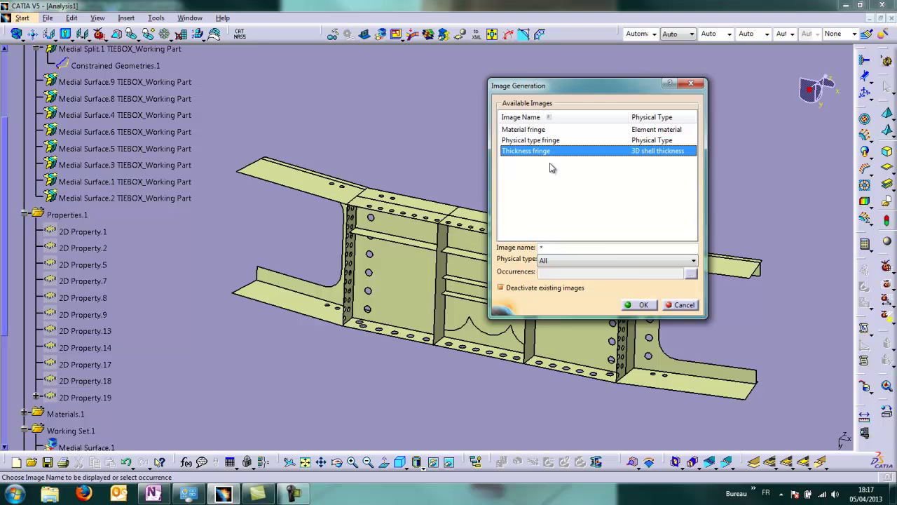
pyautogui.click(644, 305)
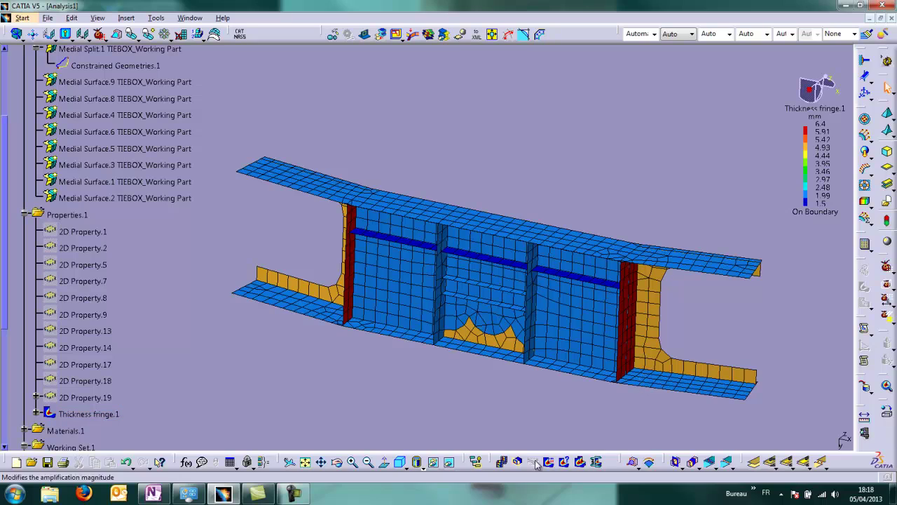
pyautogui.moveTo(470, 391); pyautogui.dragTo(527, 321, button='middle')
pyautogui.moveTo(441, 255); pyautogui.dragTo(422, 294, button='middle')
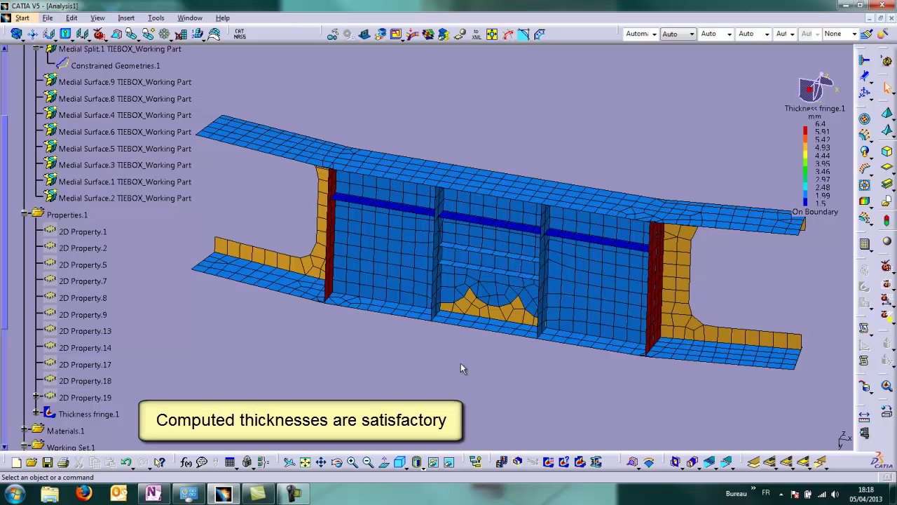